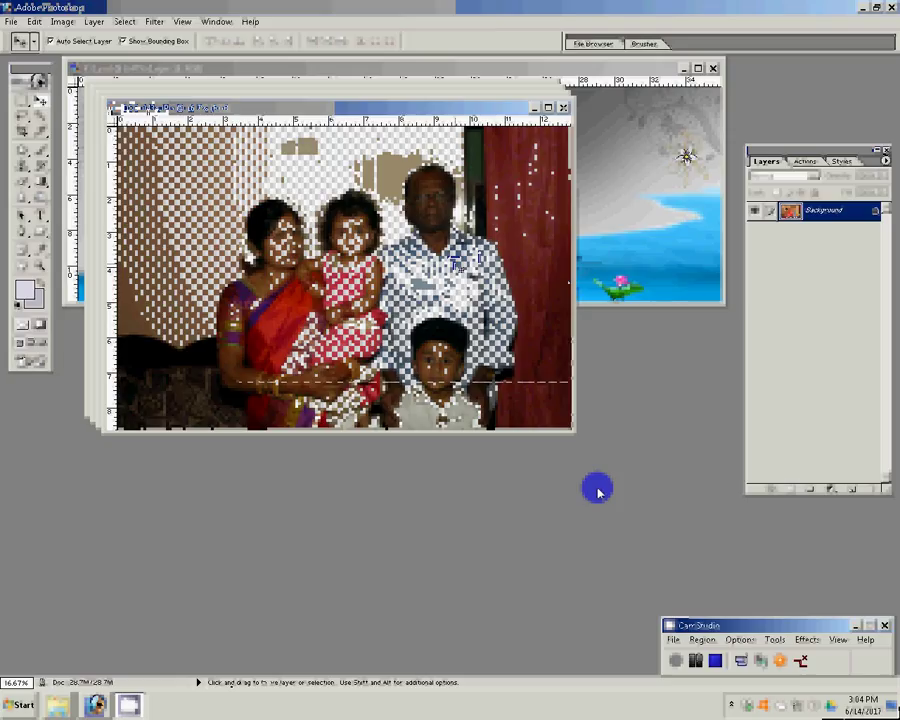
Step: Set the family photo's Levels input values to 0, 1.43 and 166
{"action": "key", "text": "ctrl+l"}
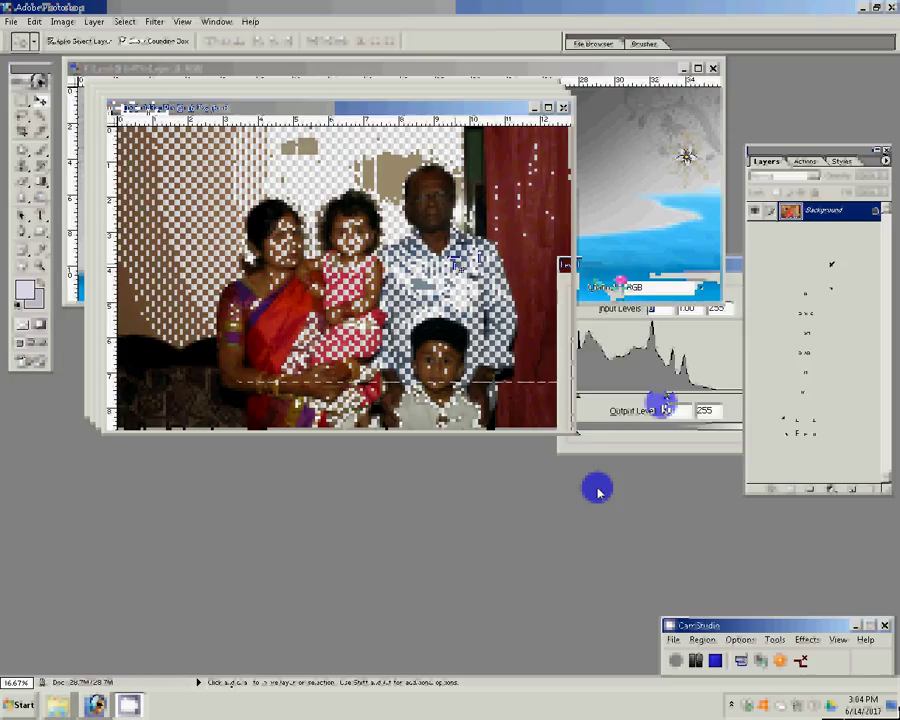
{"action": "left_click_drag", "start_coordinate": [666, 396], "coordinate": [647, 400]}
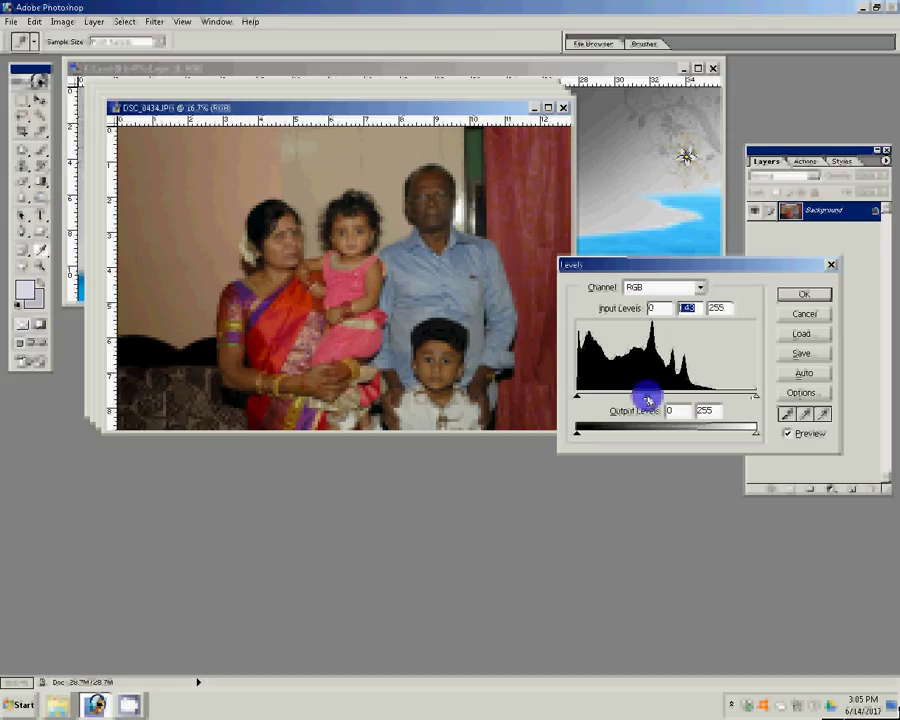
{"action": "left_click_drag", "start_coordinate": [755, 396], "coordinate": [695, 398]}
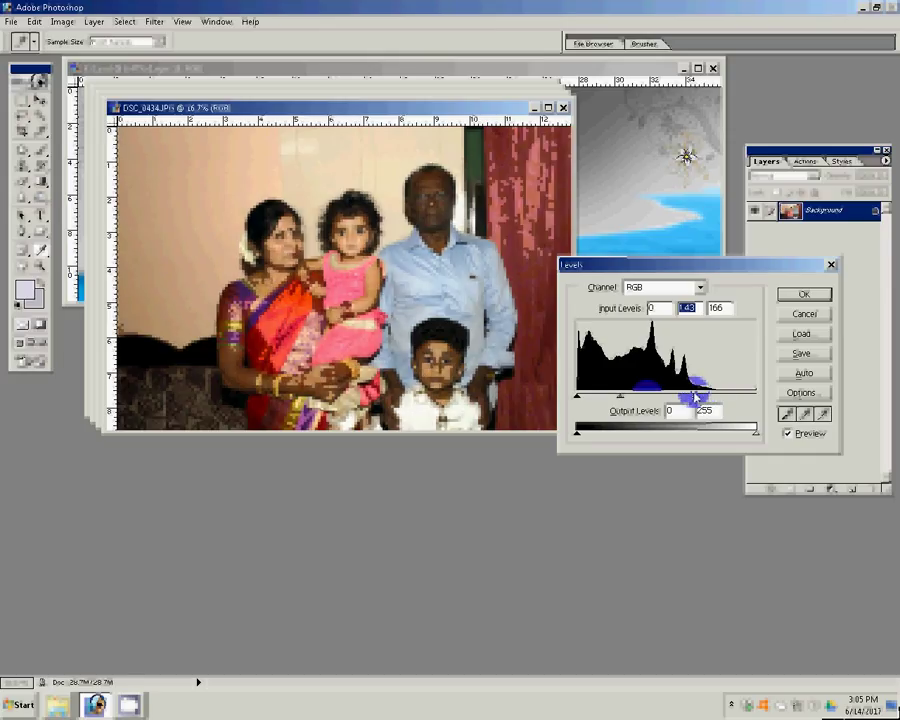
{"action": "key", "text": "Tab"}
Step: Accept the Levels change and resize the photo to 11.57 inches wide
{"action": "left_click", "coordinate": [805, 295]}
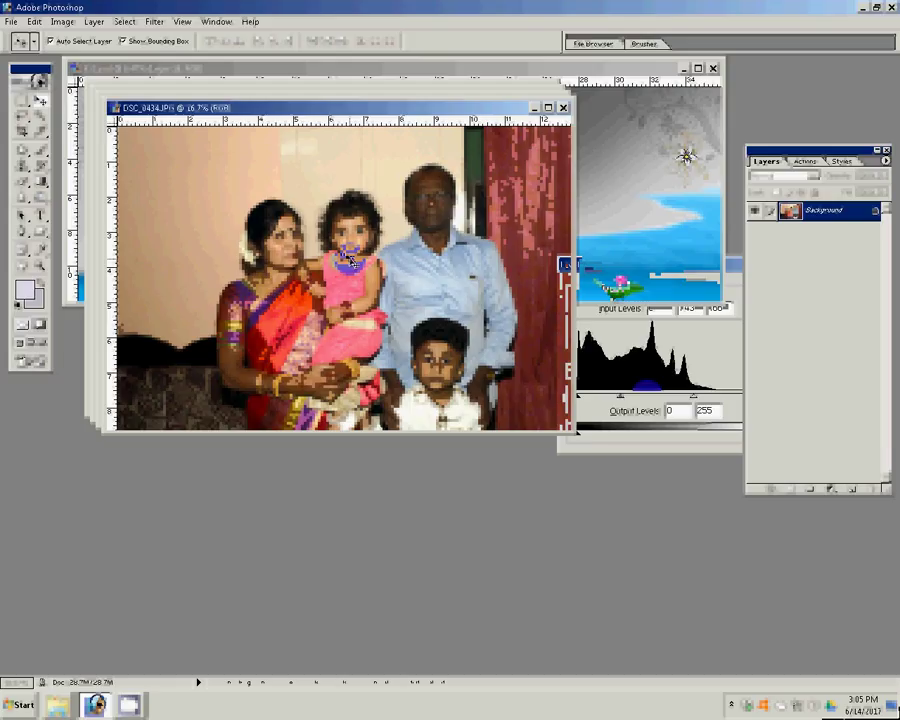
{"action": "key", "text": "ctrl+alt+i"}
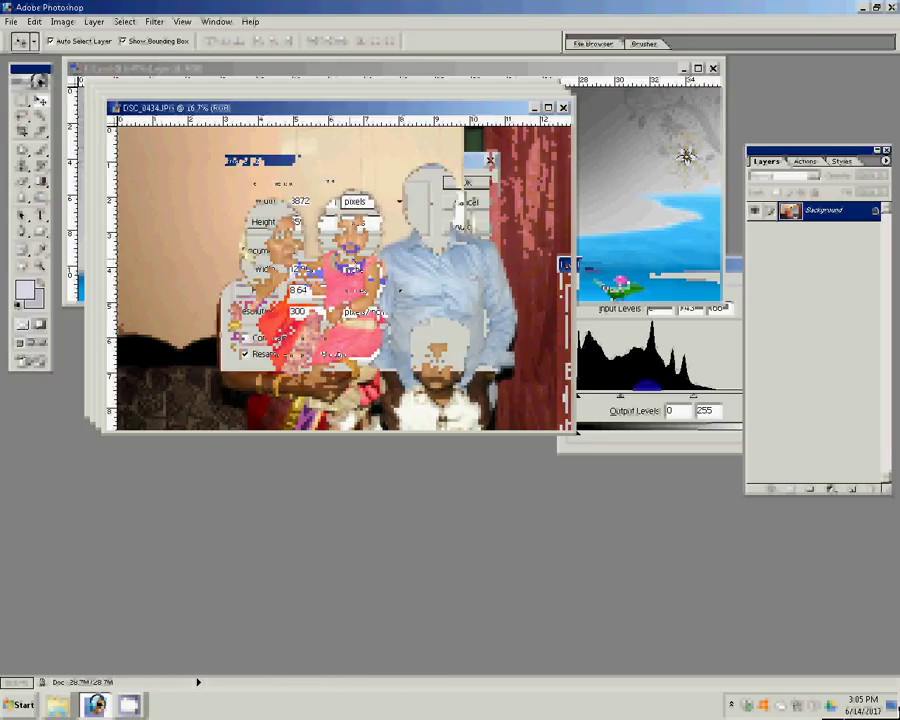
{"action": "type", "text": "11.57"}
{"action": "left_click", "coordinate": [478, 184]}
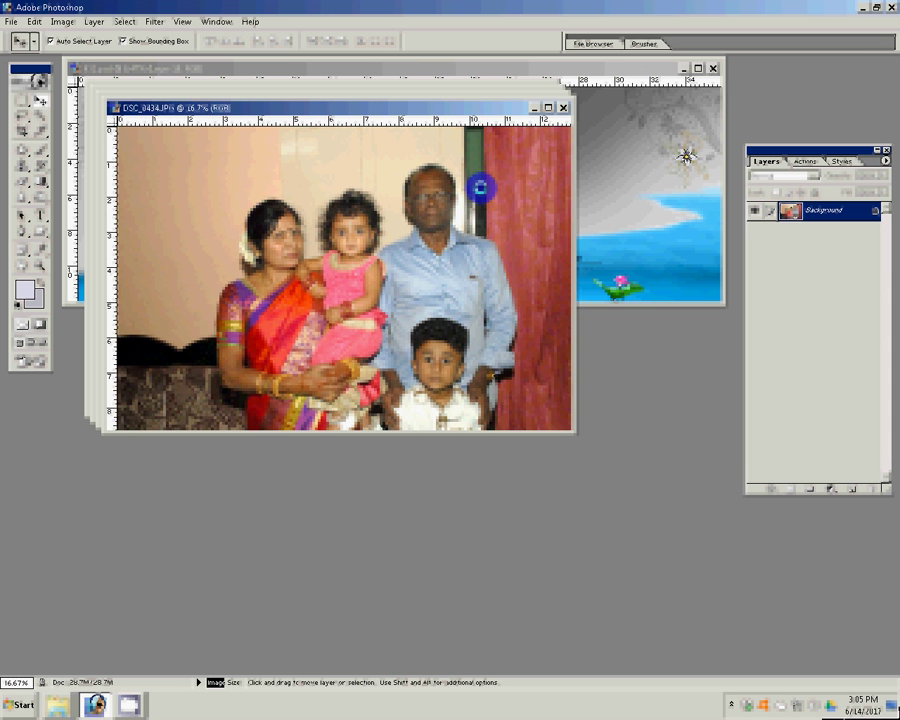
Step: Feather a rectangular selection of the family group and drag it onto the album page
{"action": "left_click", "coordinate": [24, 100]}
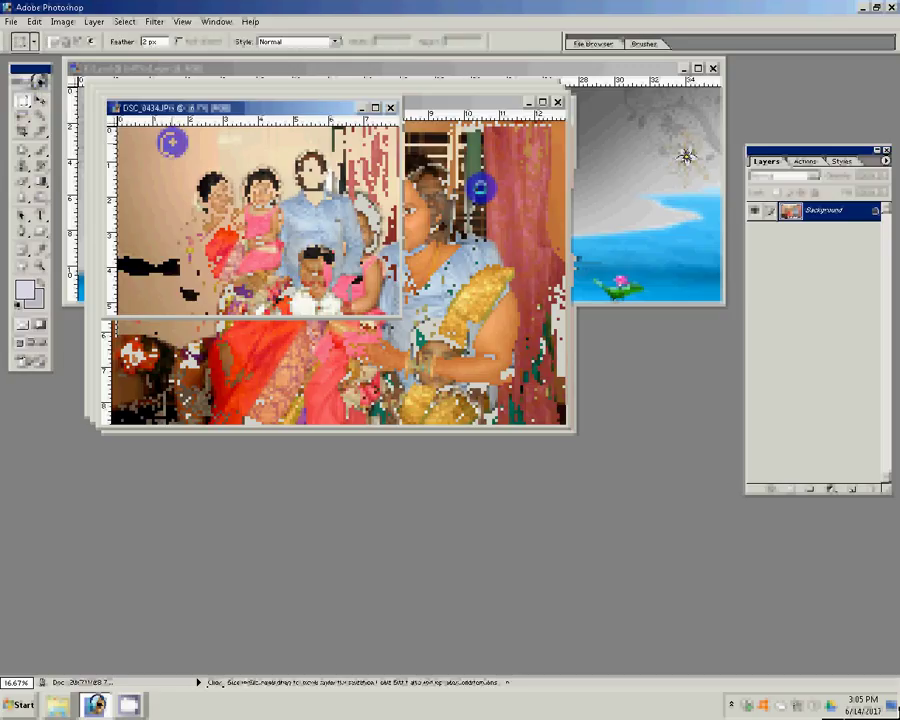
{"action": "left_click_drag", "start_coordinate": [172, 143], "coordinate": [480, 186]}
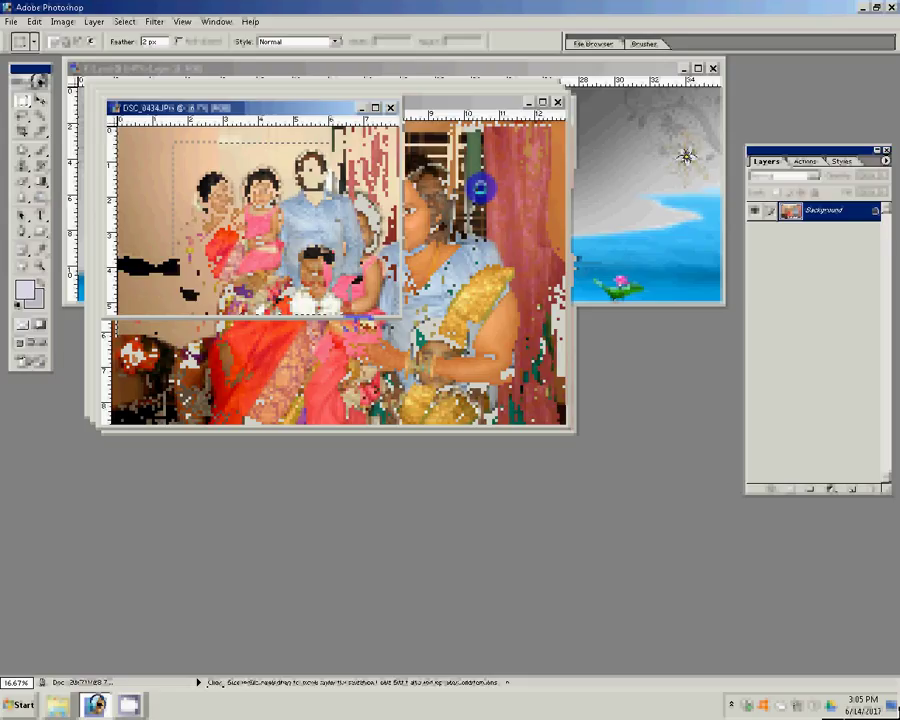
{"action": "right_click", "coordinate": [340, 166]}
{"action": "left_click", "coordinate": [366, 199]}
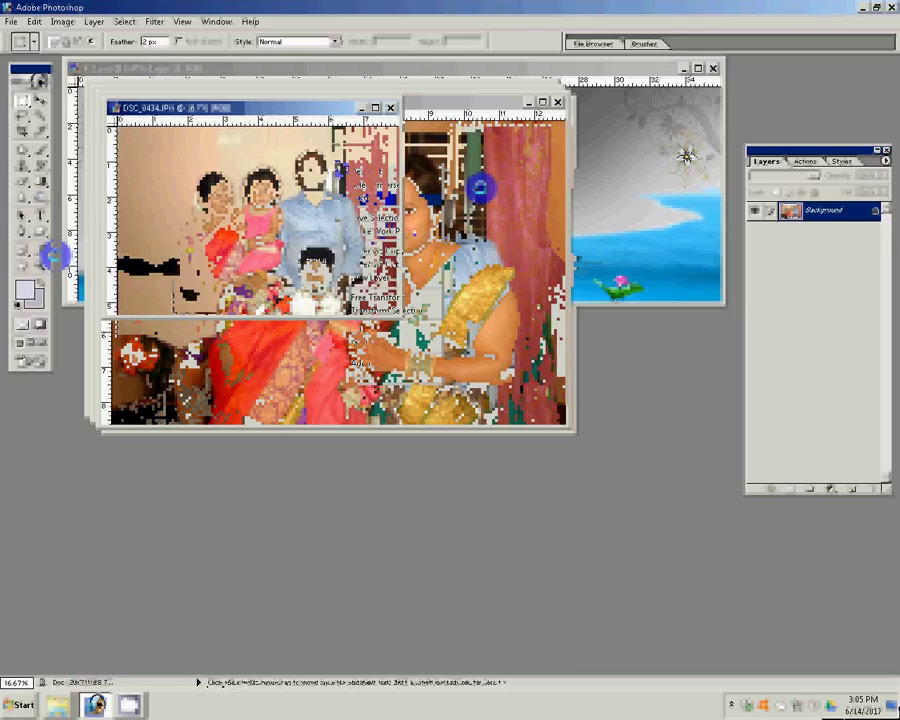
{"action": "key", "text": "v"}
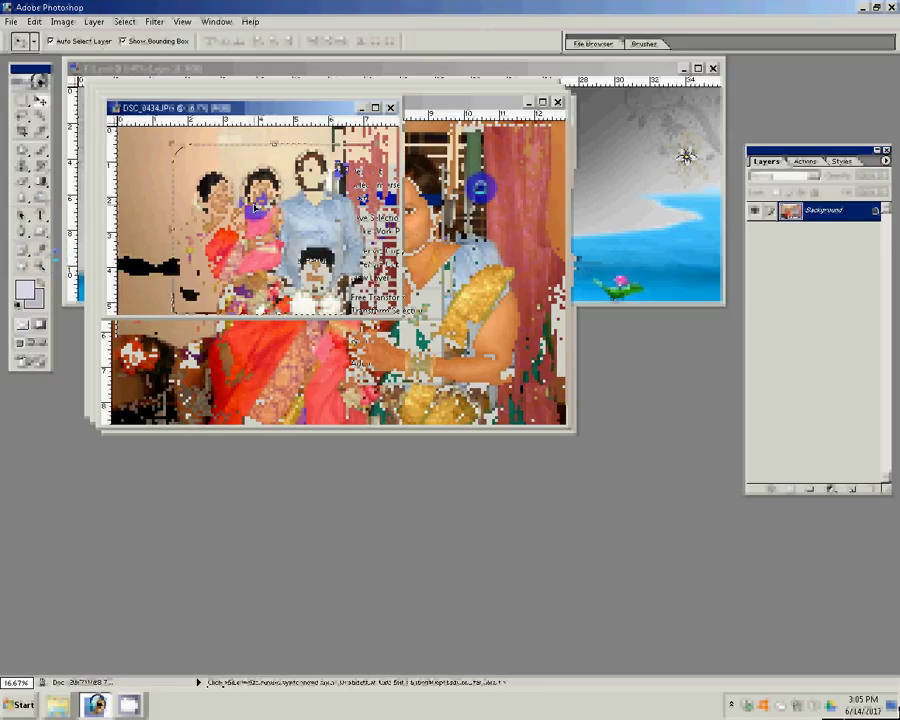
{"action": "left_click_drag", "start_coordinate": [480, 187], "coordinate": [628, 194]}
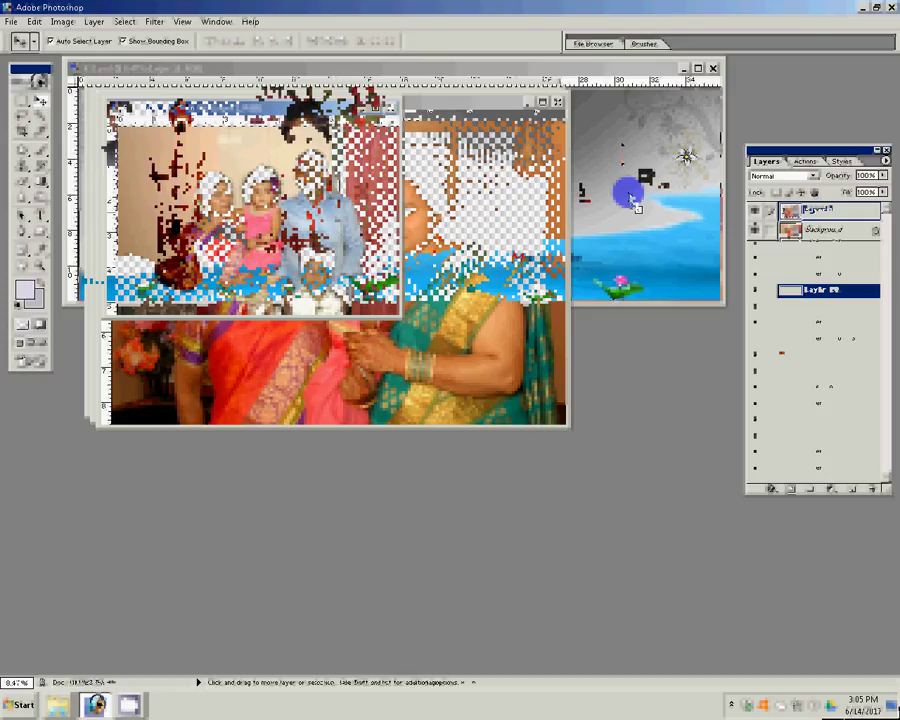
Step: Scale the dropped family layer down to 135% with Free Transform
{"action": "key", "text": "ctrl+t"}
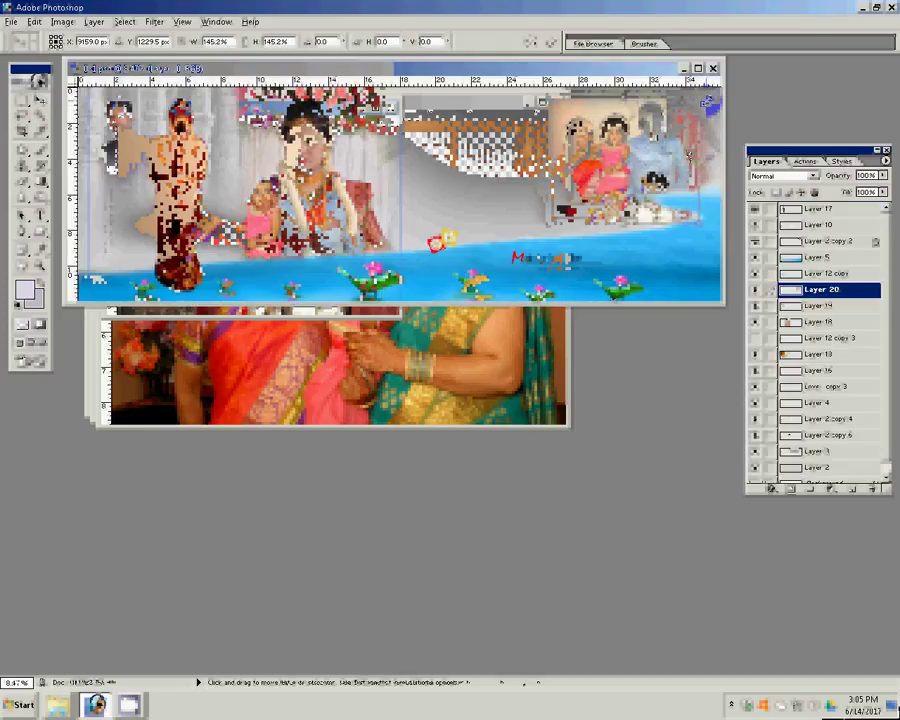
{"action": "left_click_drag", "start_coordinate": [707, 100], "coordinate": [705, 105]}
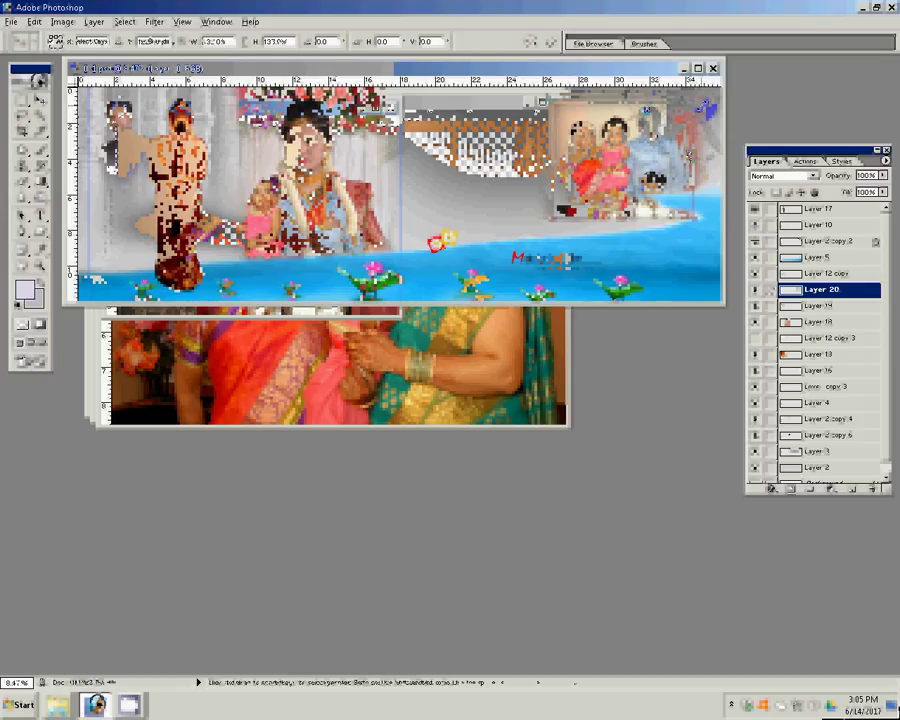
{"action": "key", "text": "Return"}
Step: Raise the family layer to the top of the stack and close DSC_0434
{"action": "key", "text": "ctrl+bracketright"}
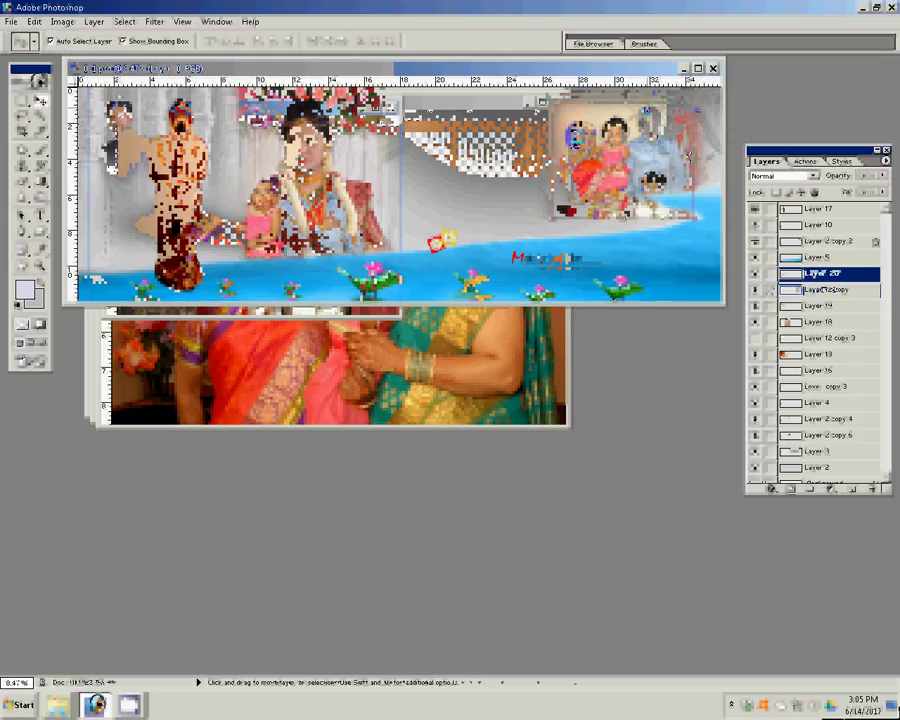
{"action": "key", "text": "ctrl+bracketright"}
{"action": "key", "text": "ctrl+bracketright"}
{"action": "key", "text": "ctrl+bracketright"}
{"action": "key", "text": "ctrl+bracketright"}
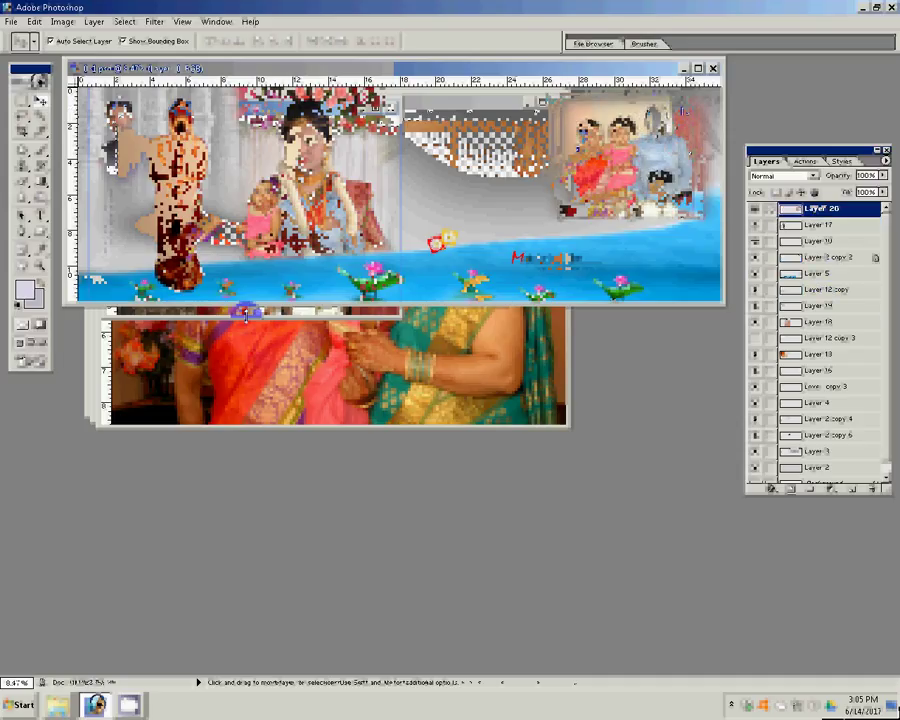
{"action": "left_click_drag", "start_coordinate": [245, 313], "coordinate": [388, 121]}
{"action": "left_click", "coordinate": [391, 107]}
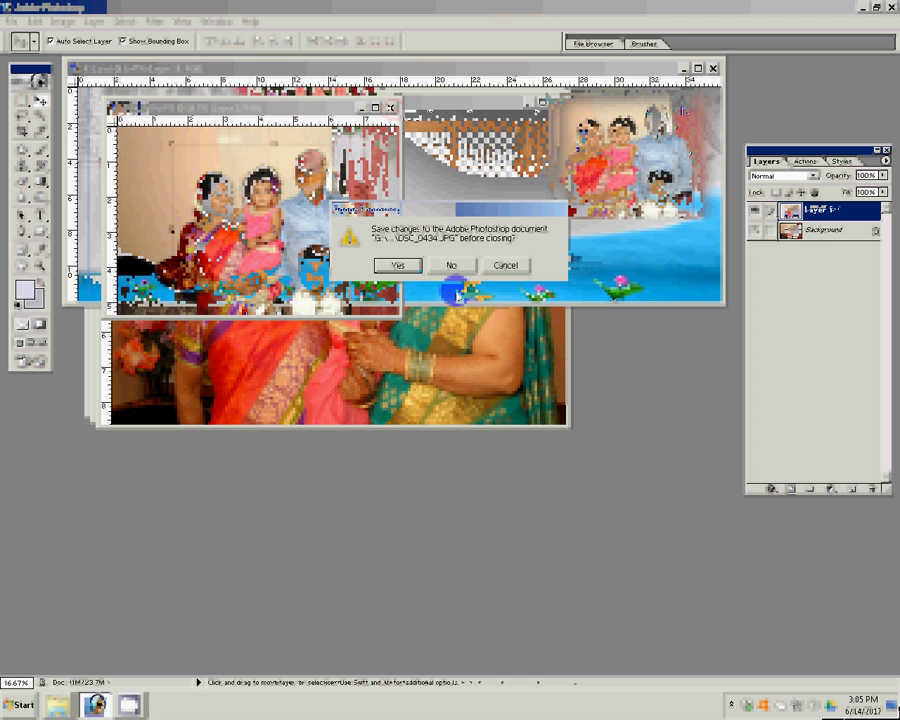
Step: Close DSC_0434 without saving and pick the Correction action in the Actions palette
{"action": "left_click", "coordinate": [450, 264]}
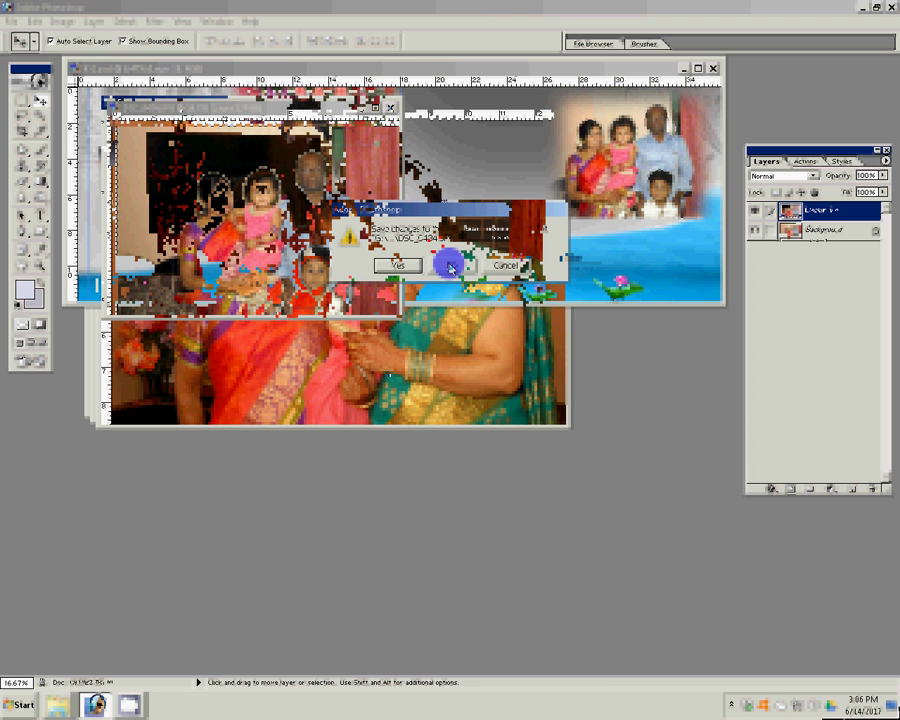
{"action": "left_click", "coordinate": [810, 164]}
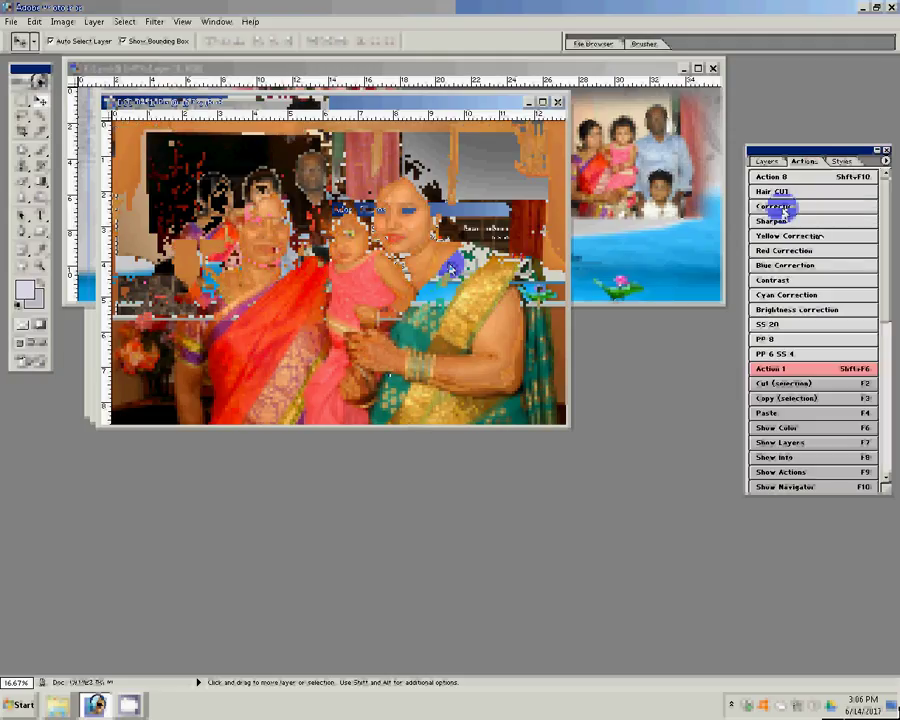
{"action": "left_click", "coordinate": [815, 235]}
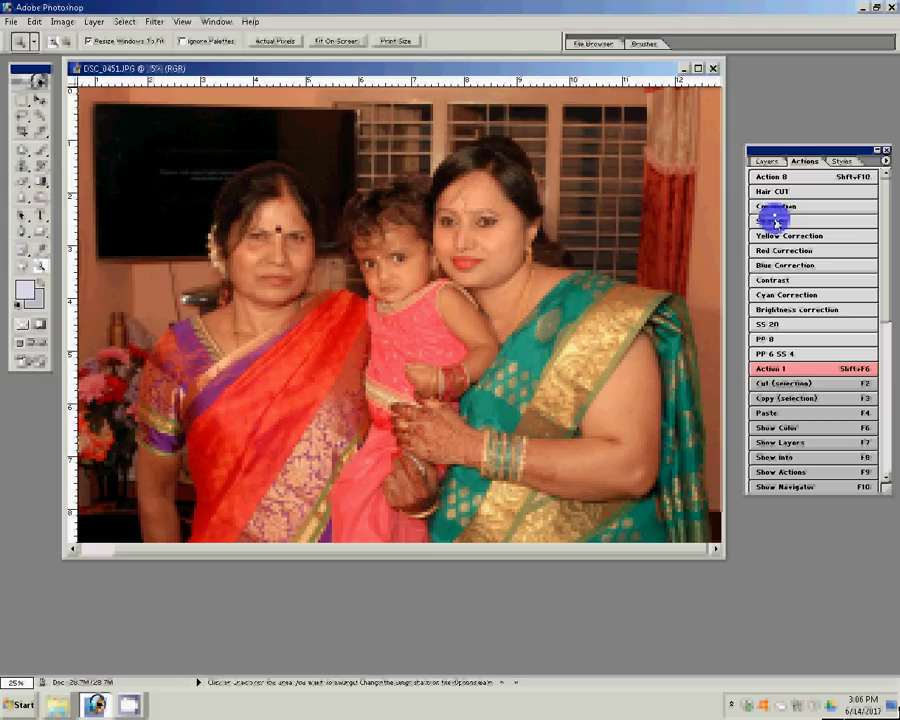
Step: Run the Correction action on DSC_0451 and set its Image Size width to 8 inches
{"action": "left_click", "coordinate": [772, 208]}
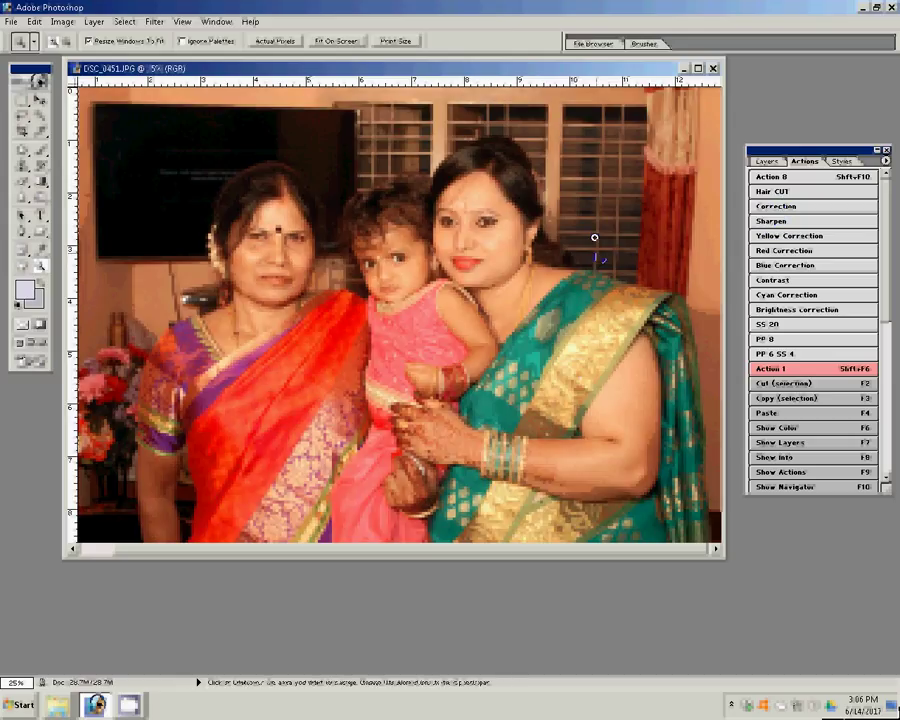
{"action": "key", "text": "ctrl+alt+i"}
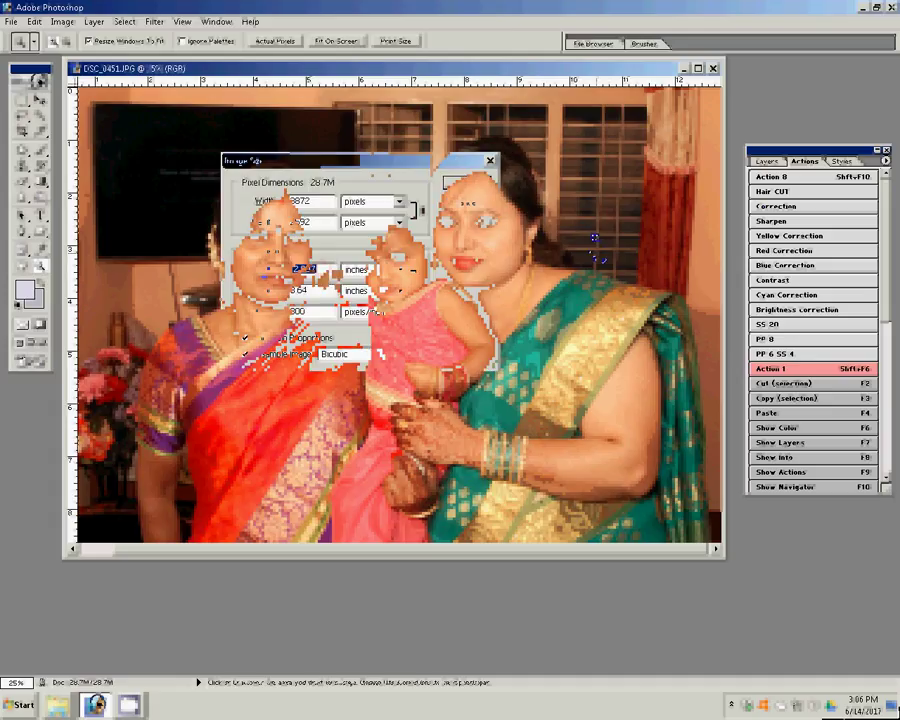
{"action": "type", "text": "8"}
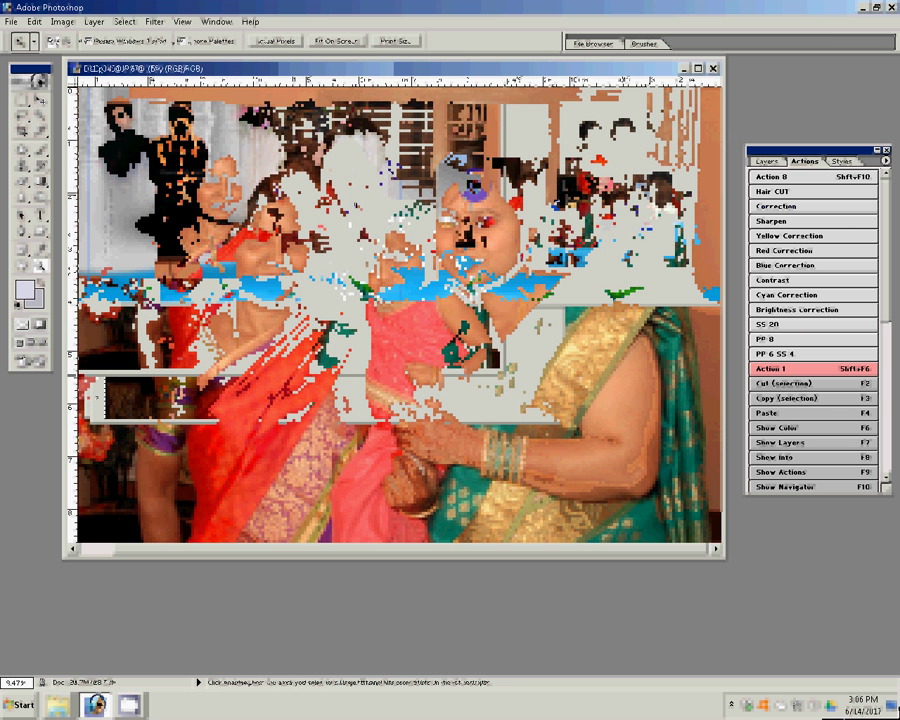
Step: Bring DSC_0451 back in front of the album page at 25% zoom and show its layers
{"action": "key", "text": "v"}
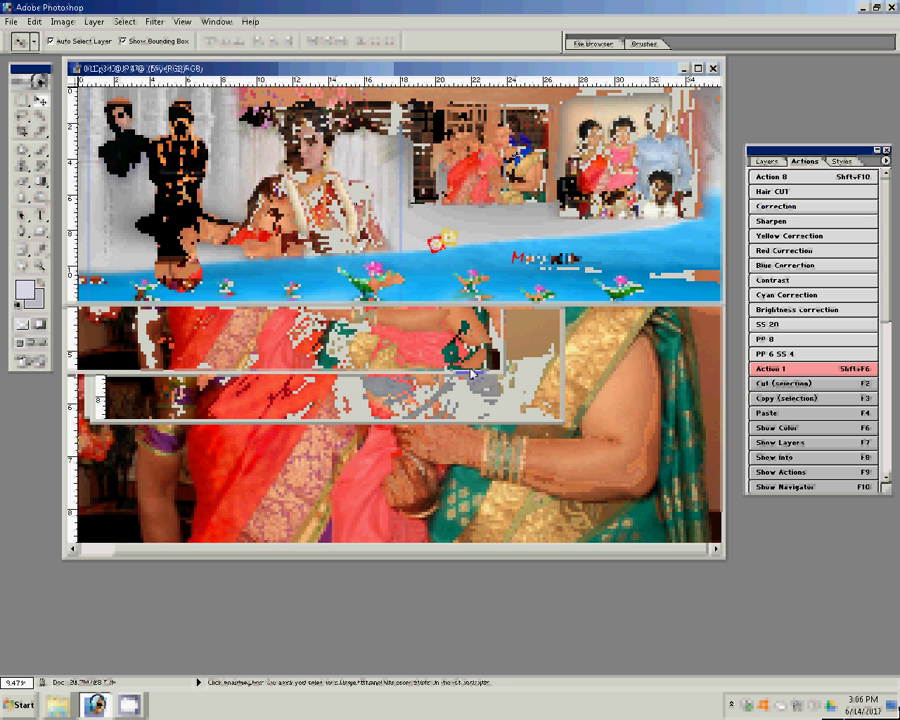
{"action": "left_click", "coordinate": [459, 206]}
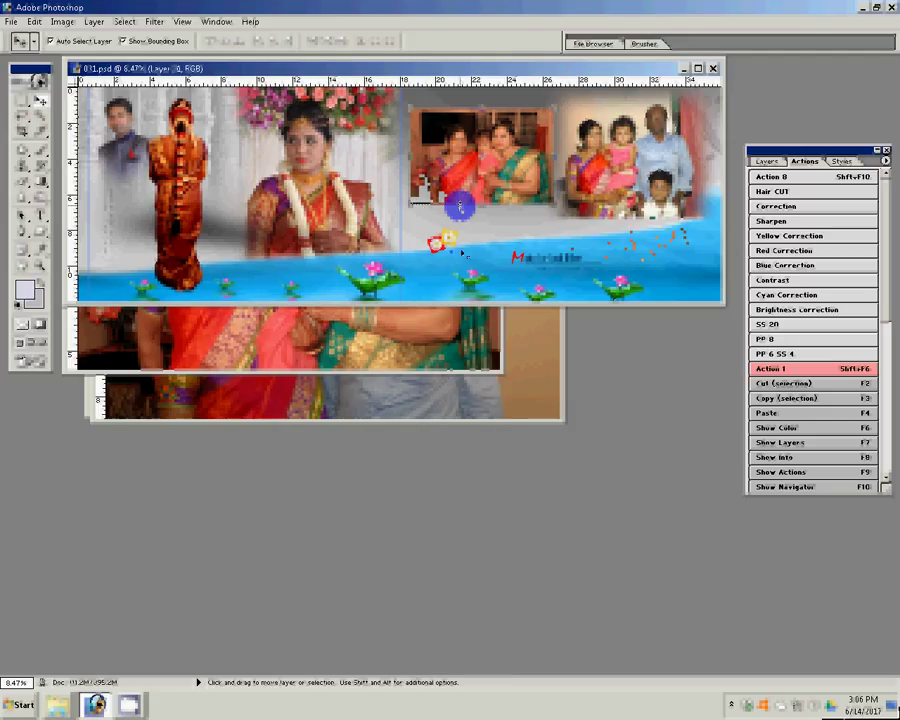
{"action": "key", "text": "ctrl+plus"}
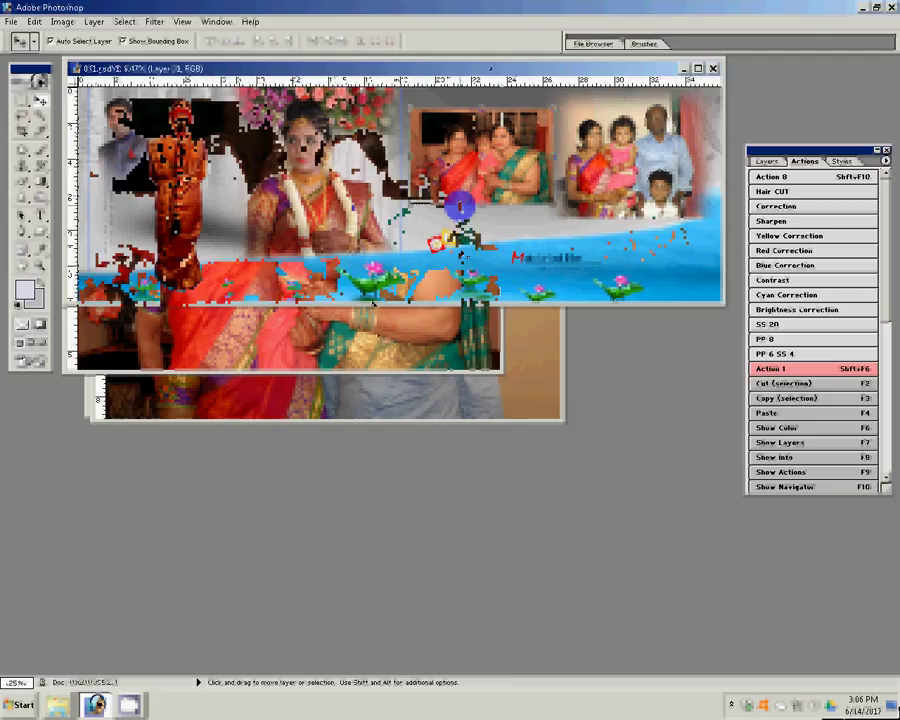
{"action": "left_click", "coordinate": [373, 306]}
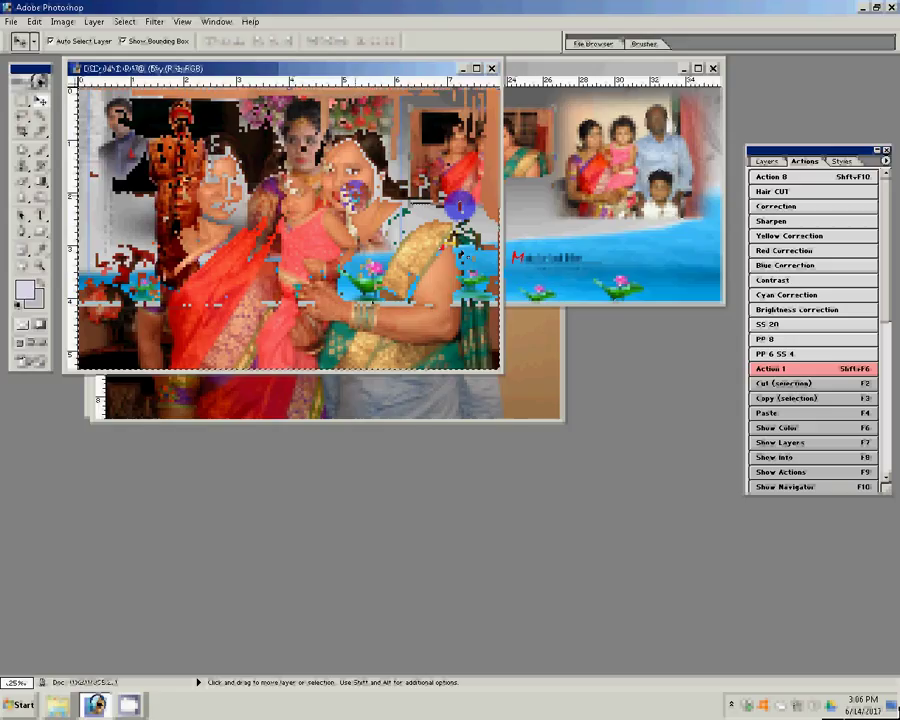
{"action": "right_click", "coordinate": [361, 203]}
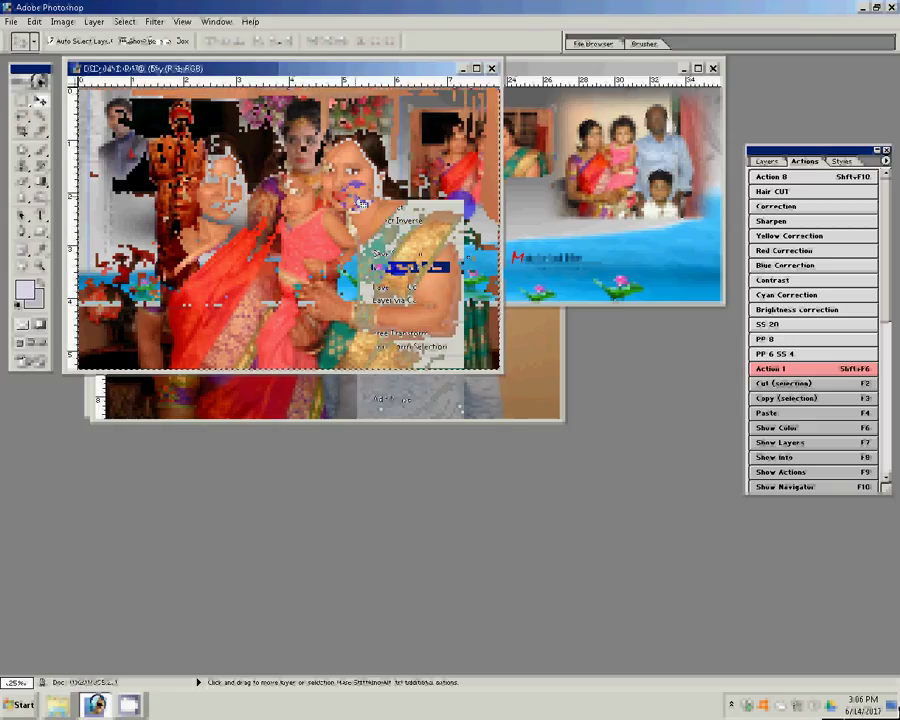
{"action": "left_click", "coordinate": [766, 161]}
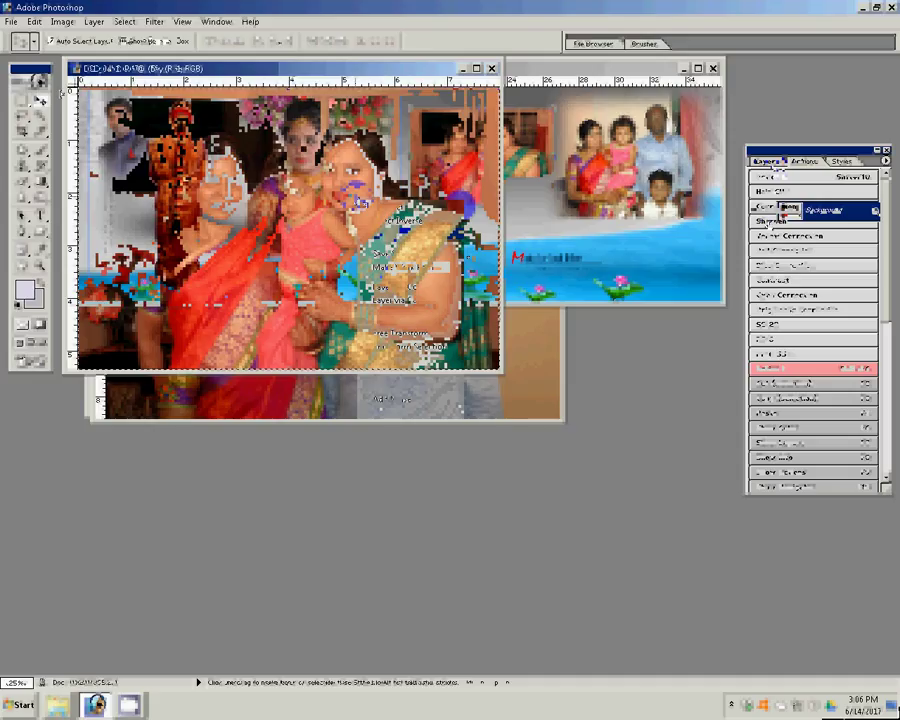
{"action": "left_click", "coordinate": [153, 21]}
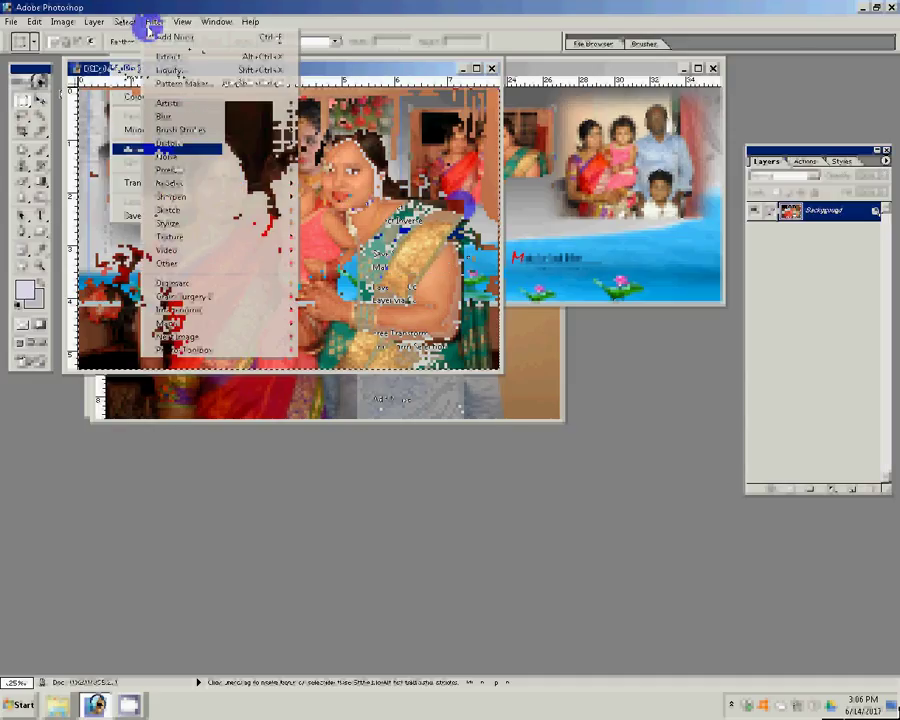
Step: Select the women and child with a rectangular marquee and feather it 2 px
{"action": "left_click", "coordinate": [138, 130]}
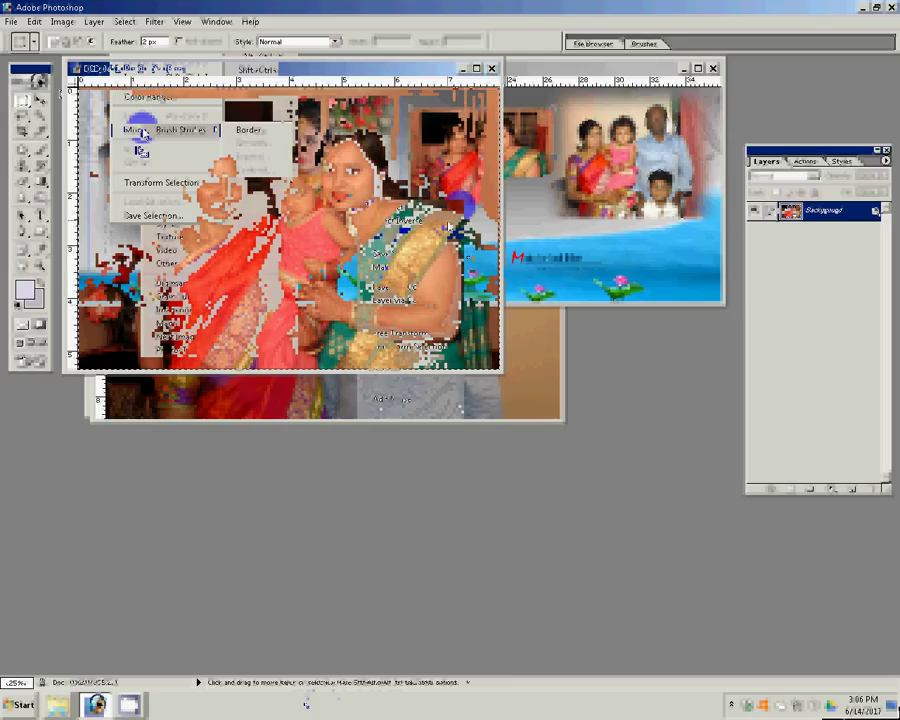
{"action": "left_click", "coordinate": [82, 156]}
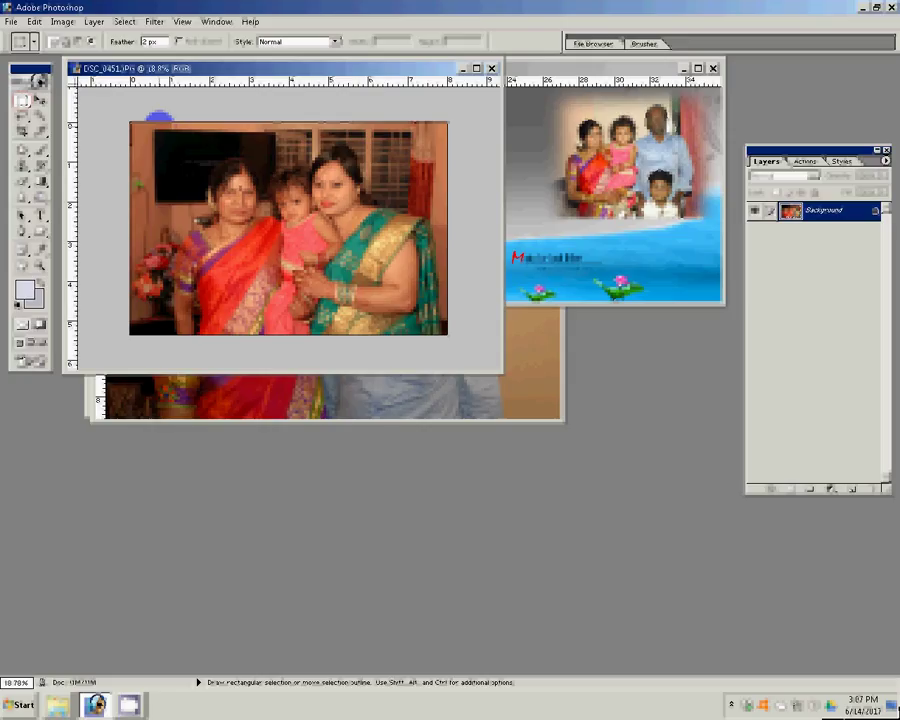
{"action": "left_click_drag", "start_coordinate": [416, 345], "coordinate": [436, 348]}
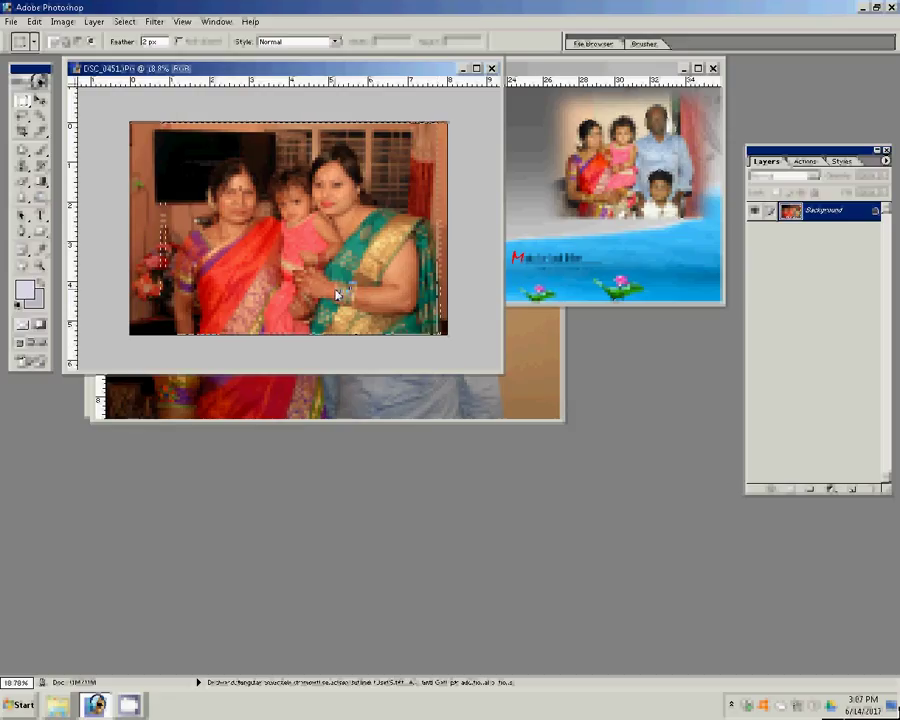
{"action": "left_click", "coordinate": [133, 24]}
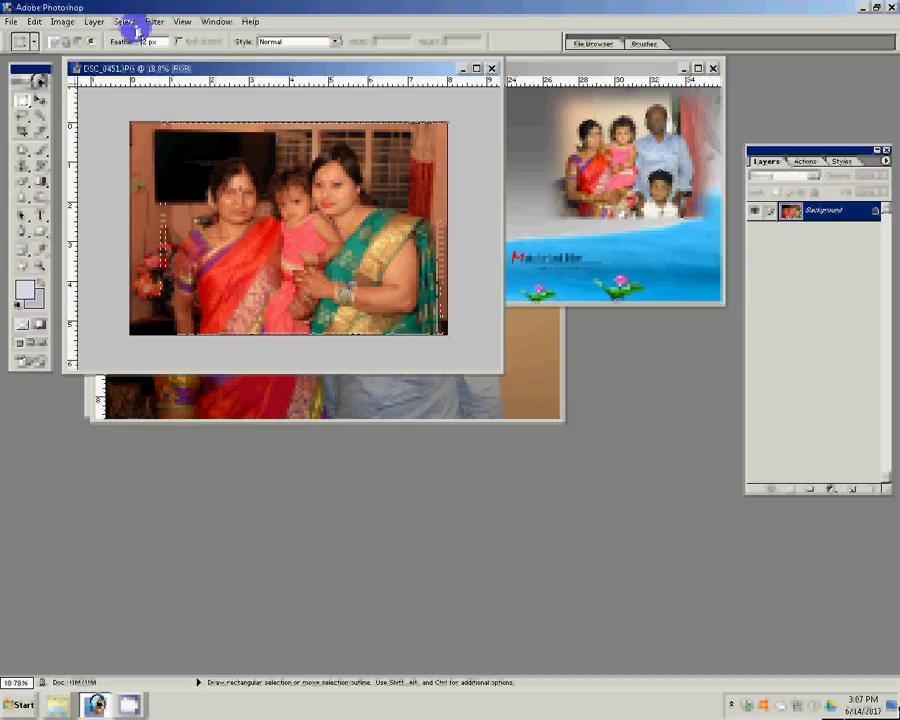
{"action": "left_click", "coordinate": [155, 150]}
{"action": "left_click", "coordinate": [150, 114]}
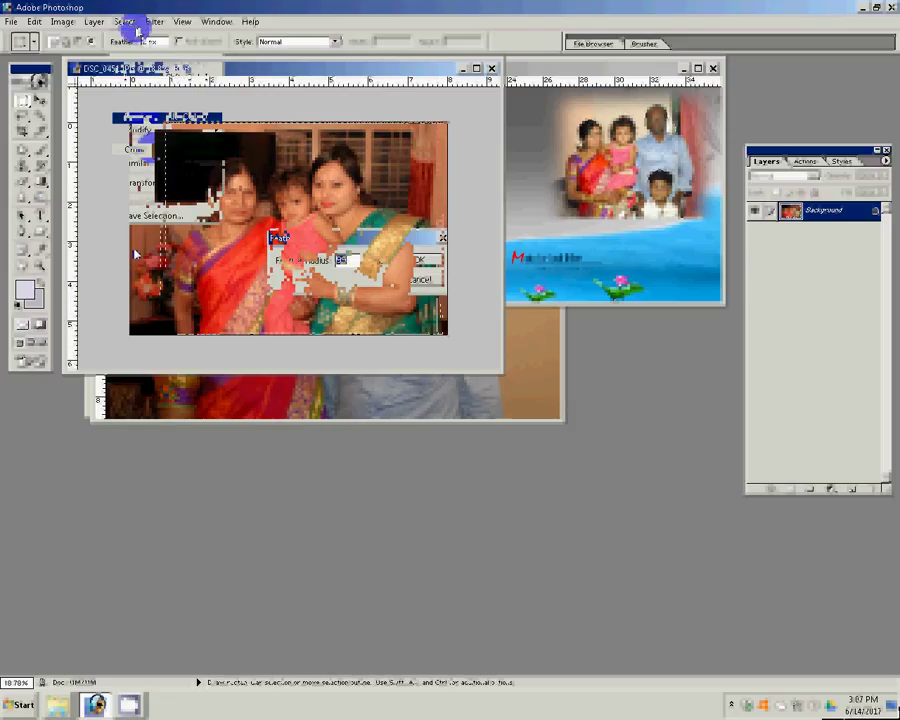
{"action": "key", "text": "Return"}
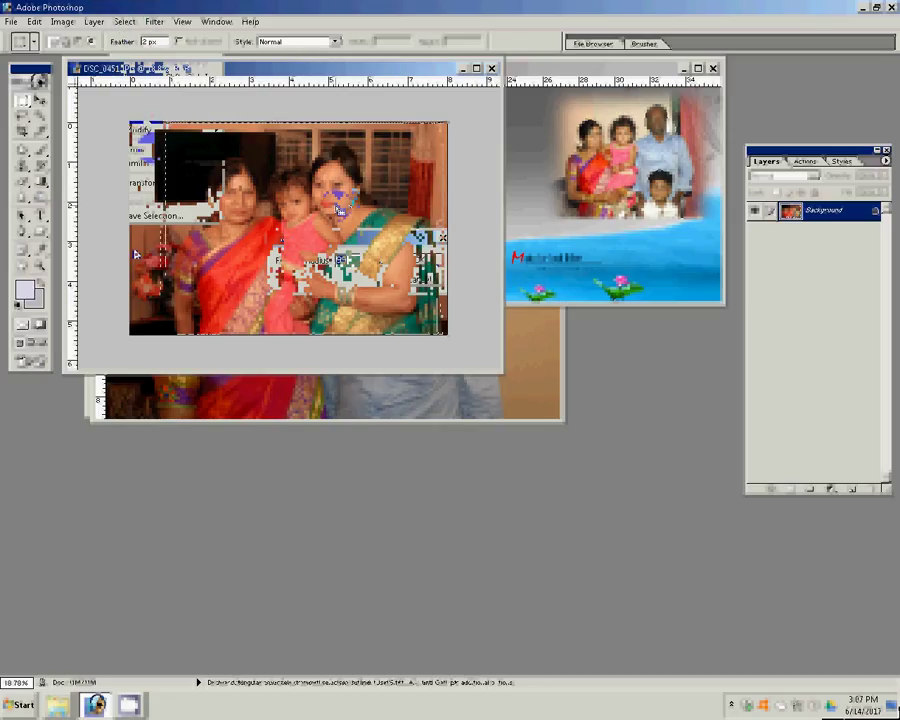
Step: Copy and paste the feathered selection into the album, then redraw a marquee around the people
{"action": "left_click", "coordinate": [33, 21]}
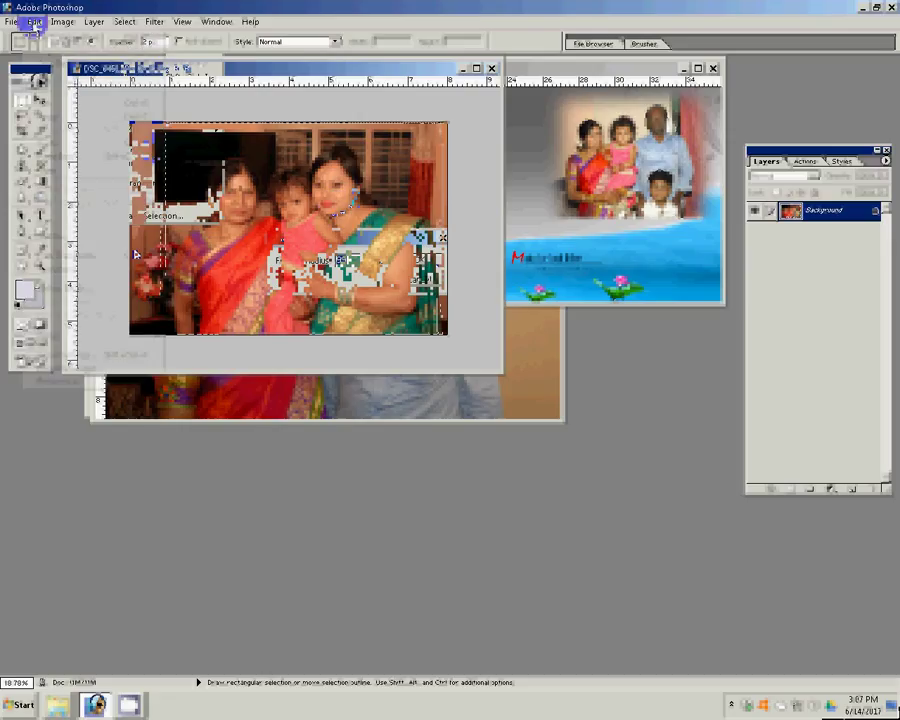
{"action": "left_click", "coordinate": [45, 116]}
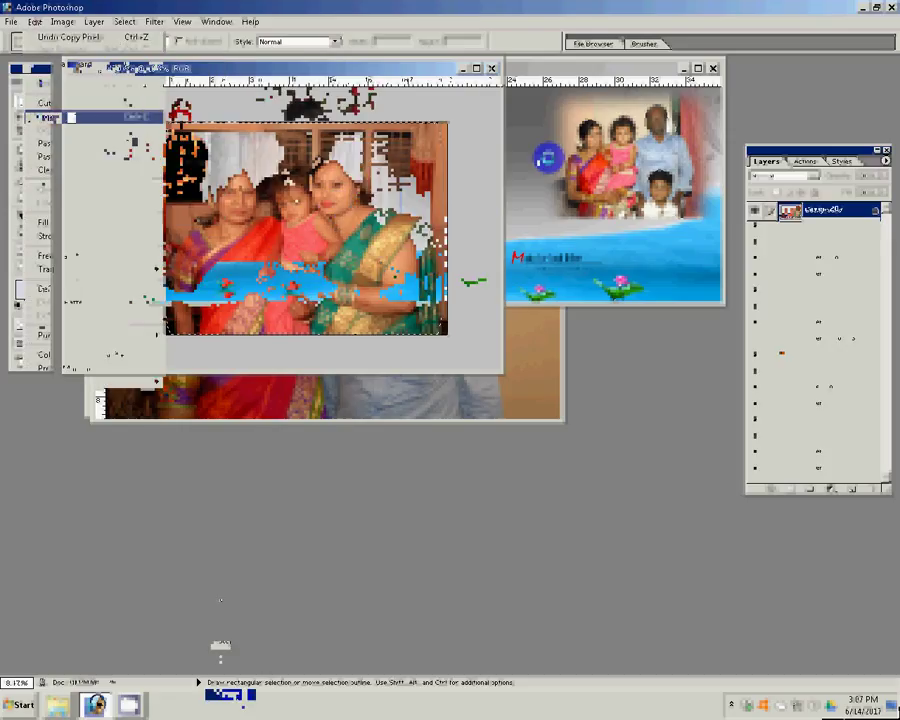
{"action": "left_click", "coordinate": [33, 21]}
{"action": "left_click", "coordinate": [58, 145]}
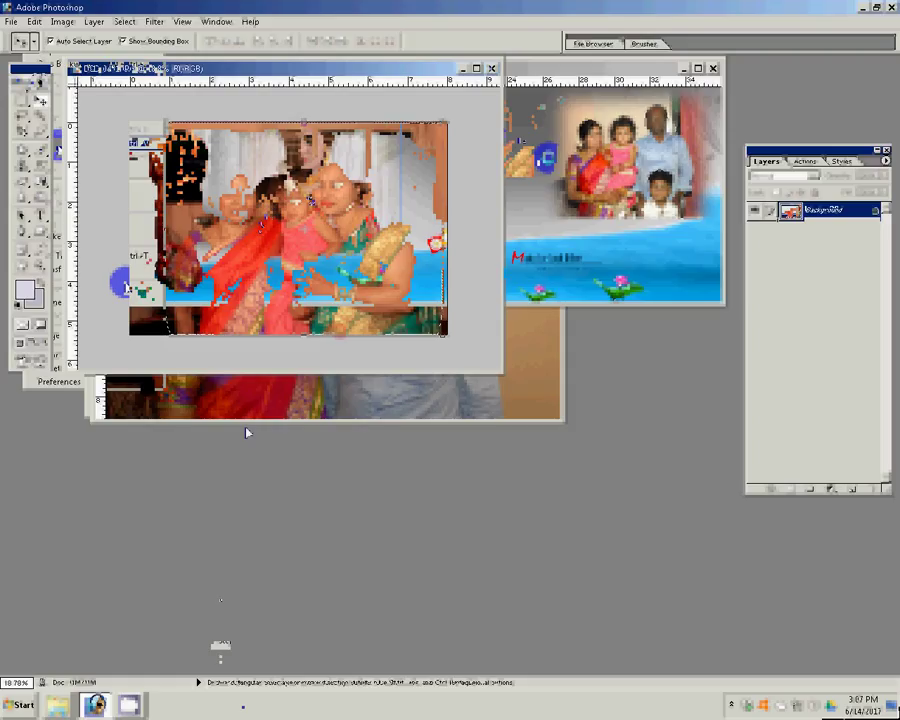
{"action": "key", "text": "m"}
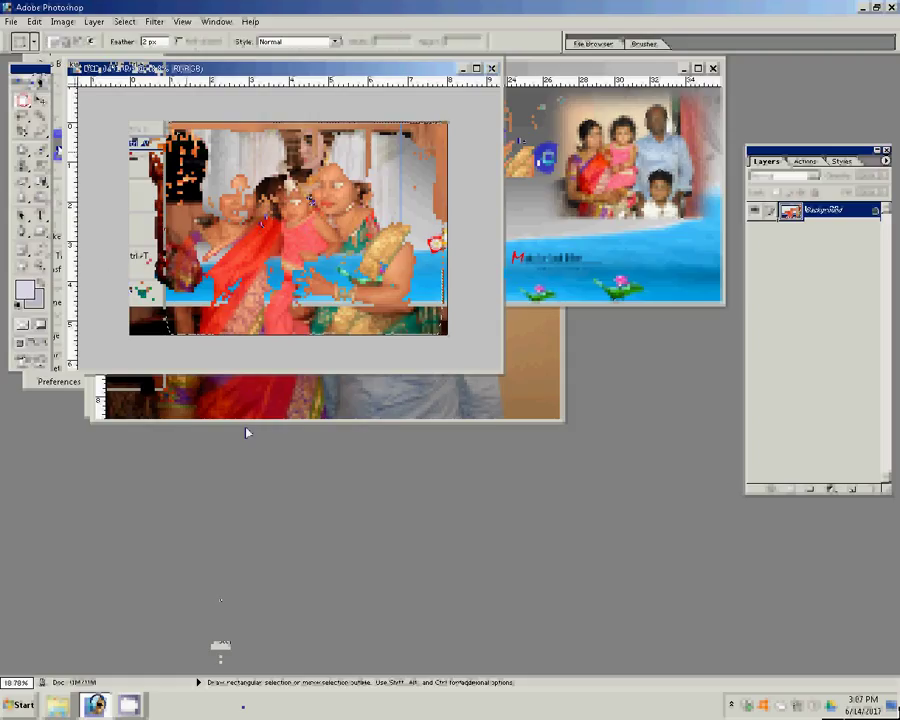
{"action": "left_click_drag", "start_coordinate": [176, 131], "coordinate": [425, 323]}
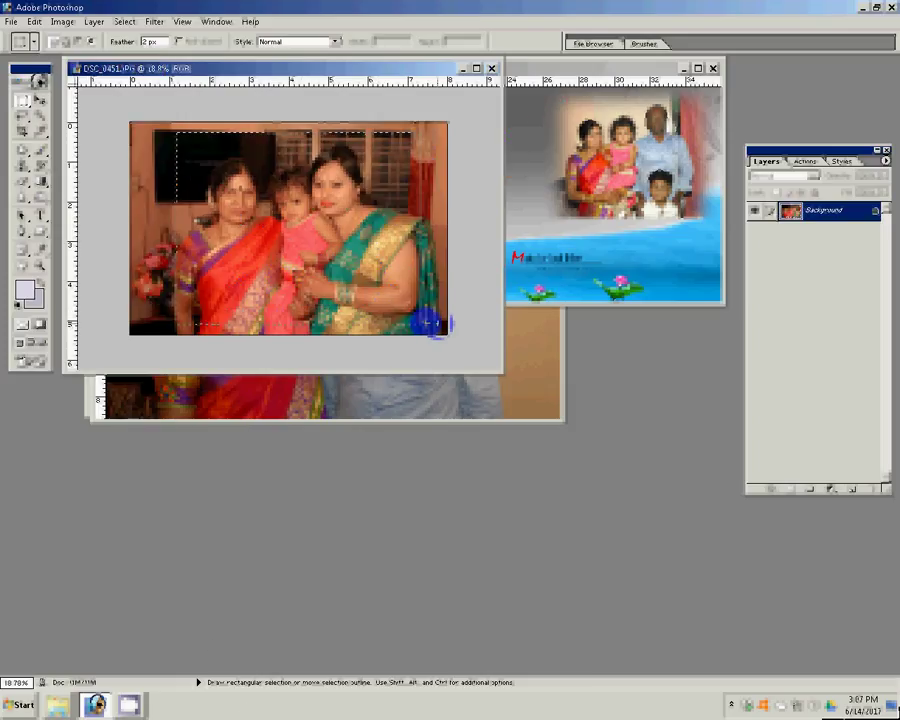
Step: Feather the new selection, copy it, and paste it onto the album as Layer 21
{"action": "left_click", "coordinate": [270, 247]}
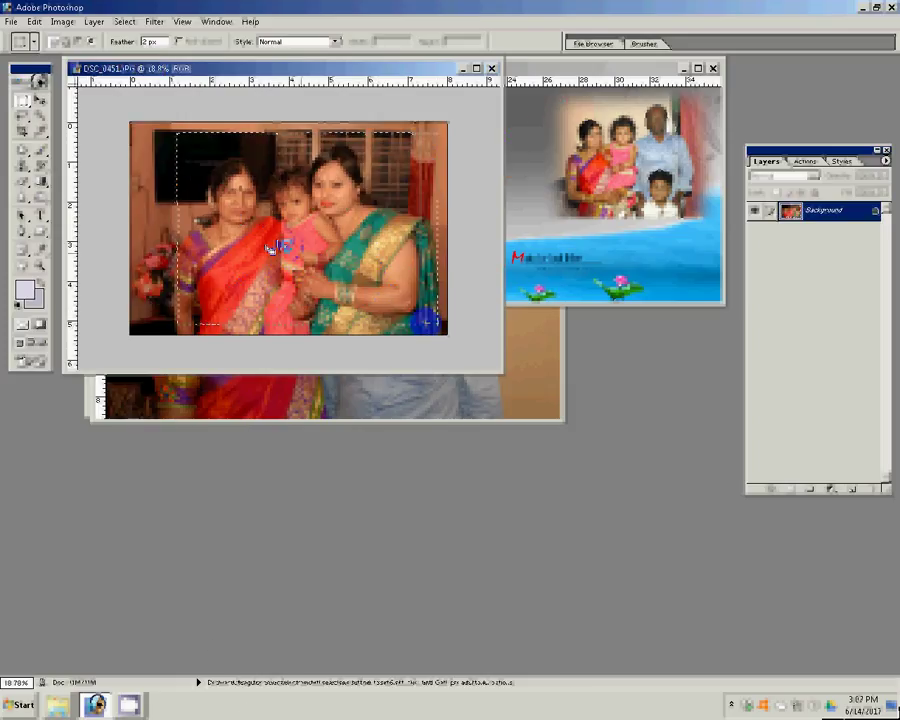
{"action": "right_click", "coordinate": [283, 197]}
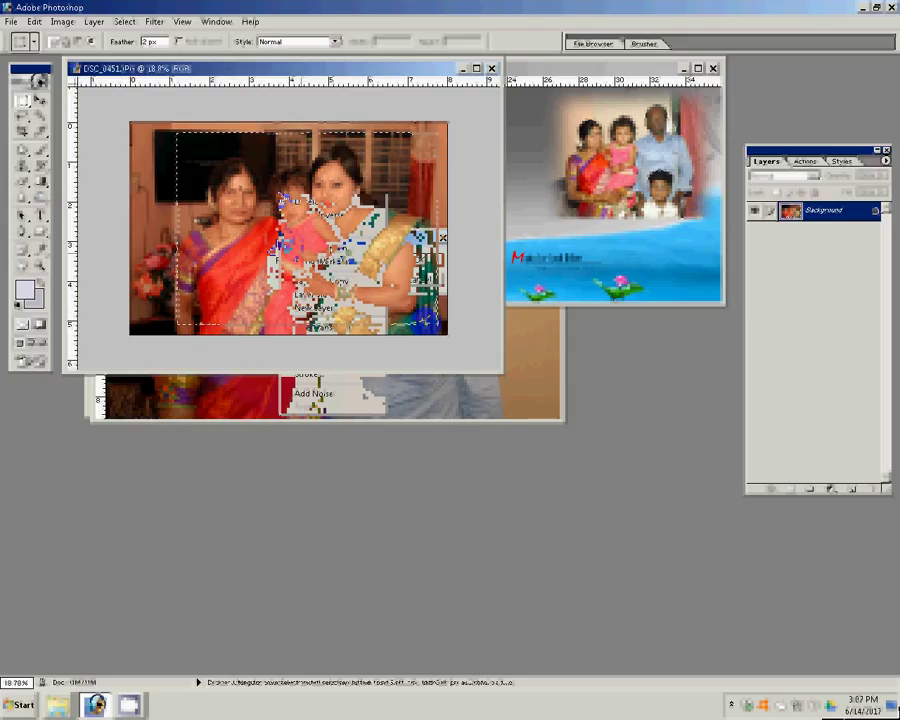
{"action": "left_click", "coordinate": [34, 21]}
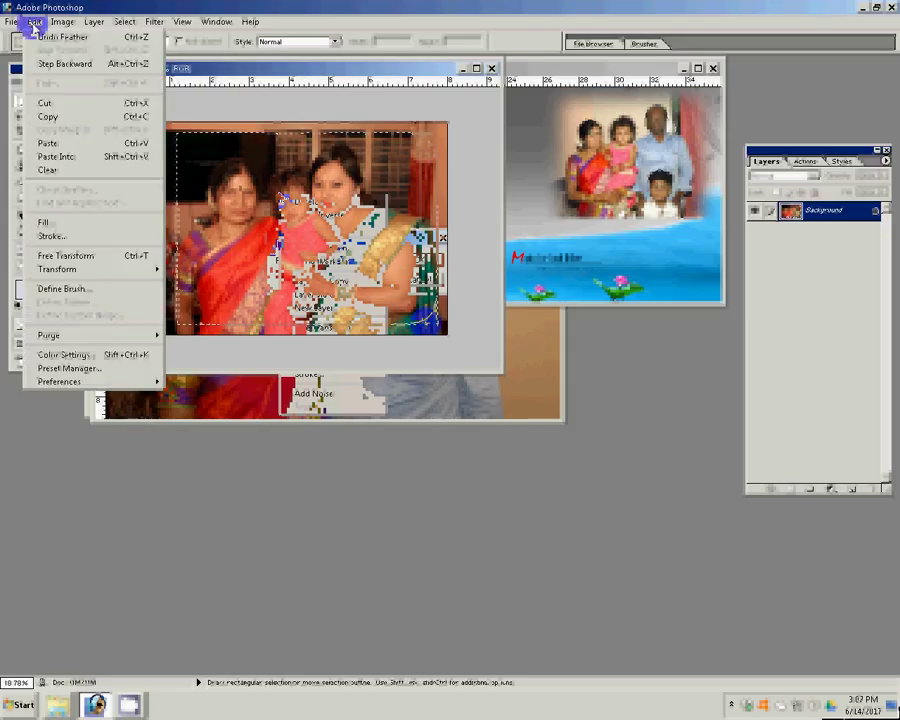
{"action": "left_click", "coordinate": [48, 117]}
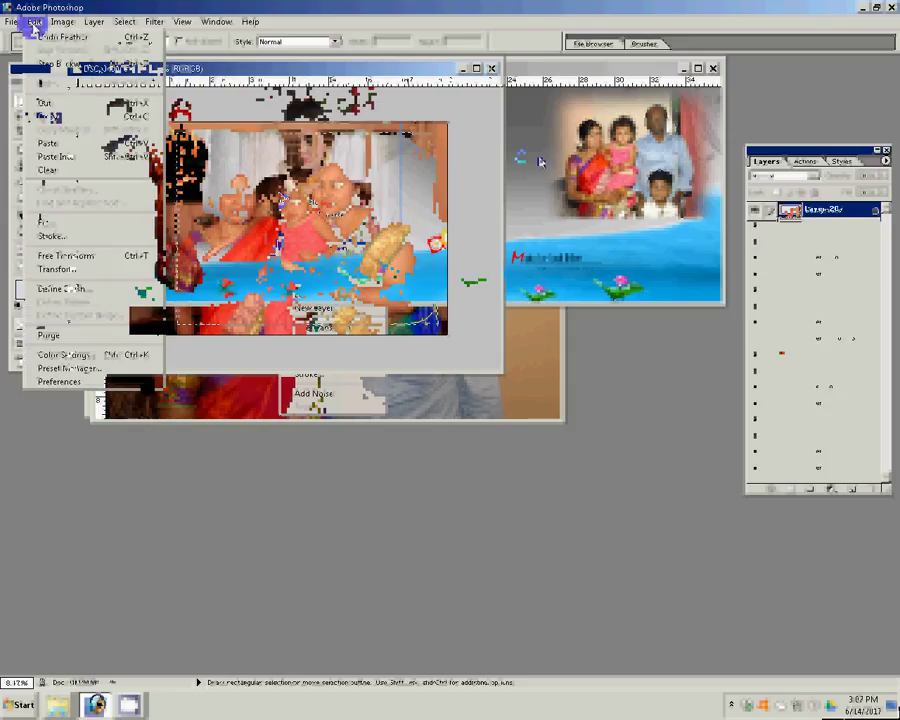
{"action": "left_click", "coordinate": [48, 145]}
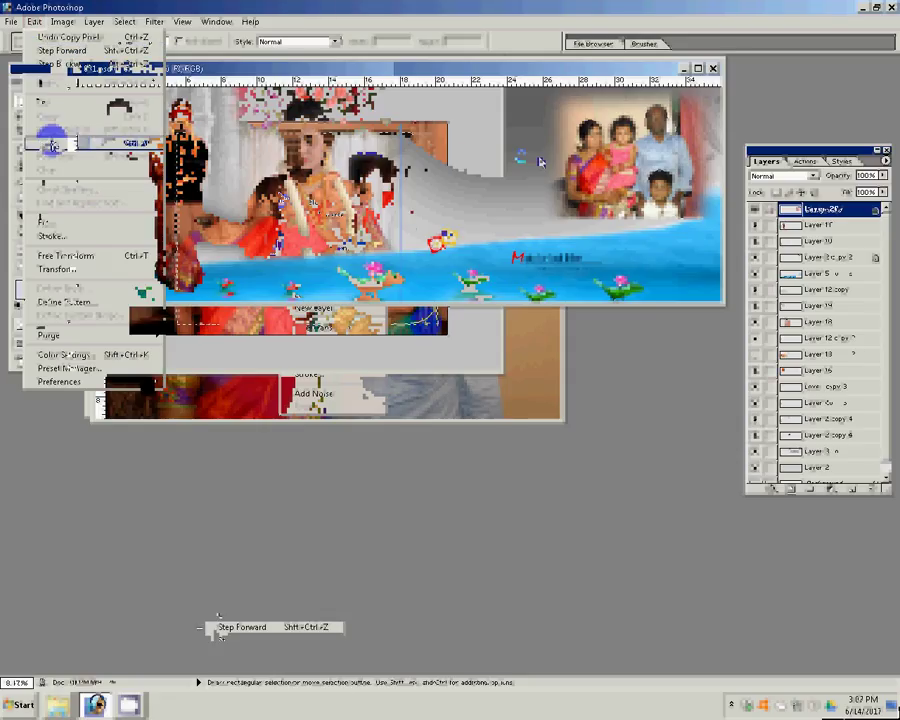
{"action": "left_click", "coordinate": [52, 145]}
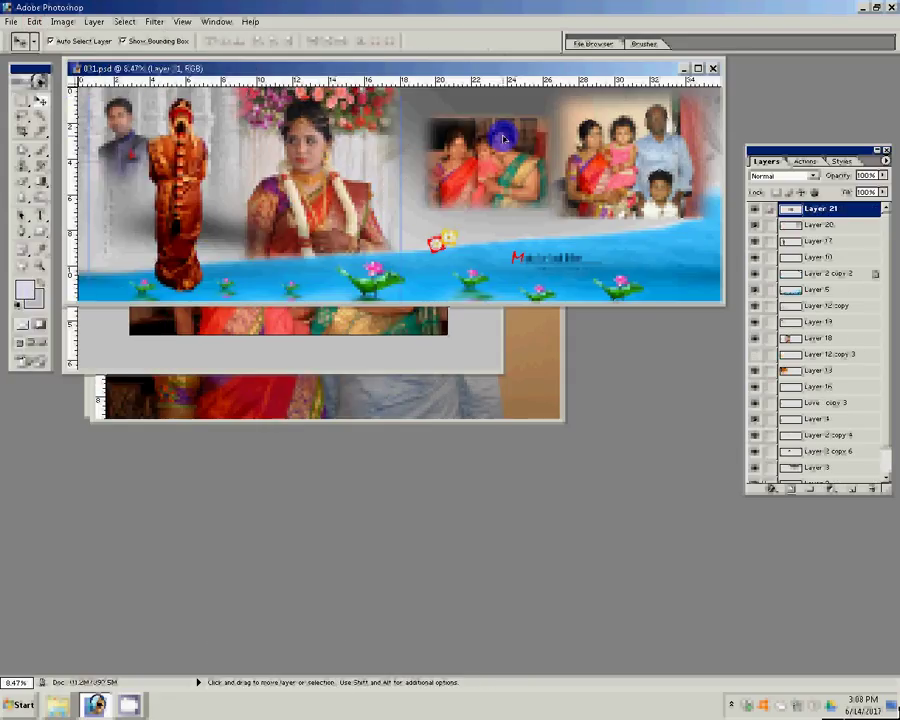
Step: Enlarge the pasted women-and-child layer to about 122% with Free Transform
{"action": "key", "text": "ctrl+t"}
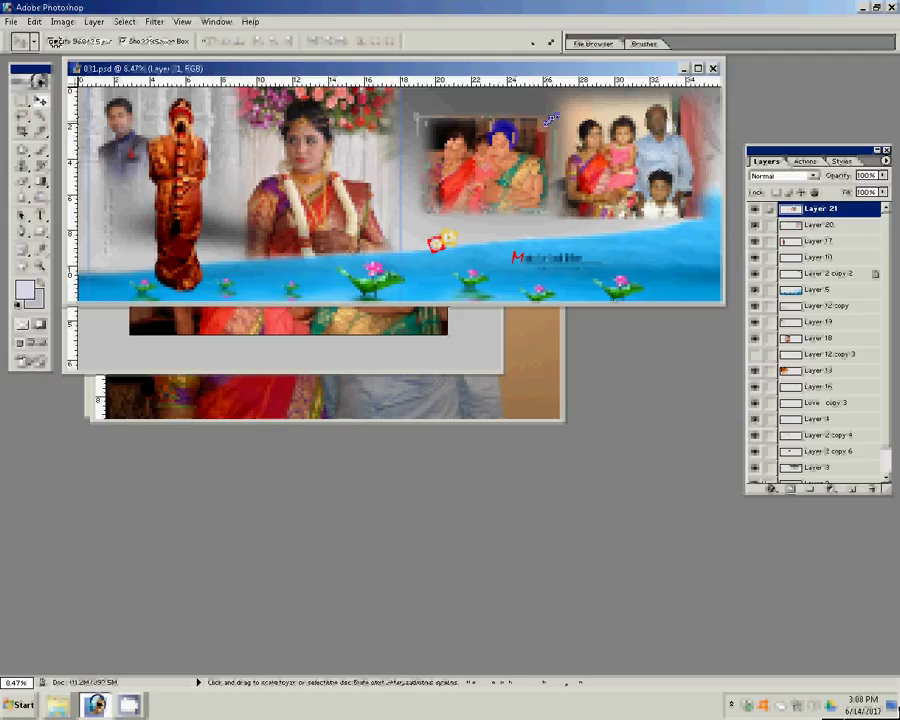
{"action": "left_click_drag", "start_coordinate": [550, 120], "coordinate": [560, 113]}
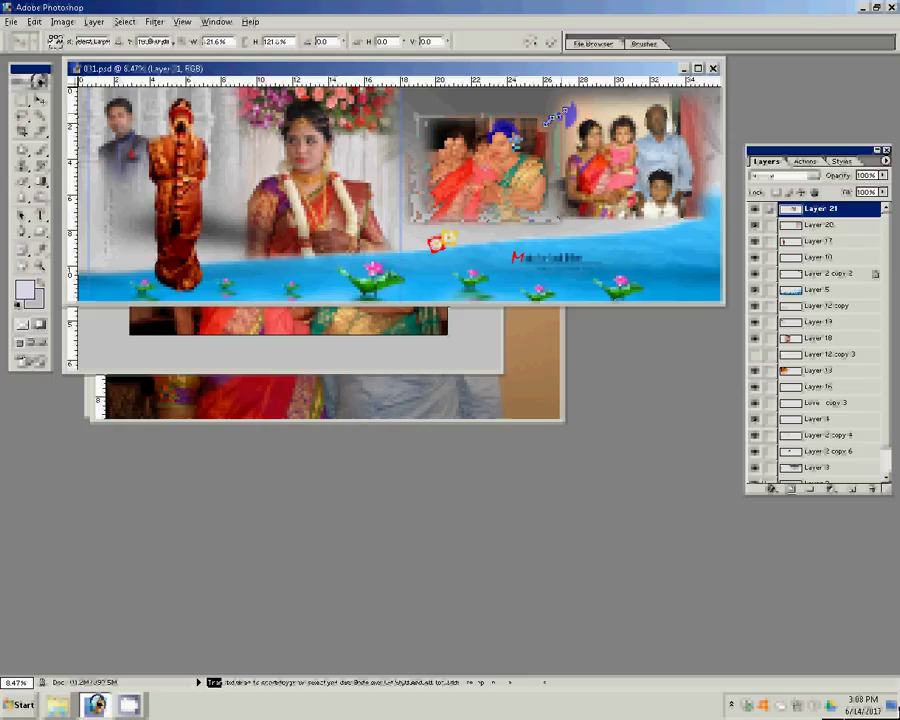
{"action": "key", "text": "Return"}
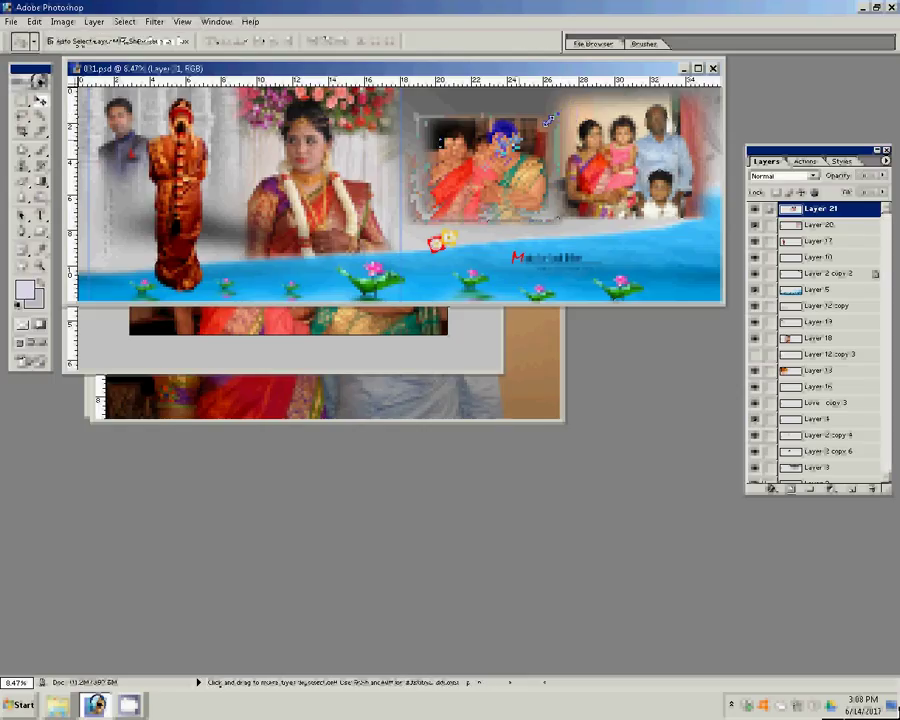
Step: Try brush dabs beside the photo, undo them, then nudge the photo into place
{"action": "key", "text": "b"}
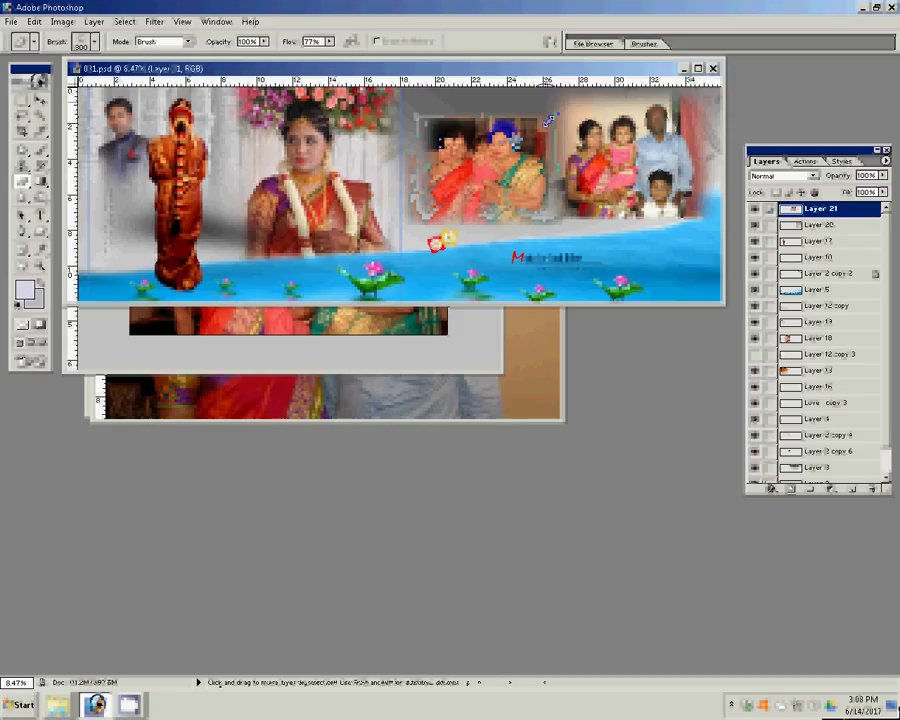
{"action": "left_click", "coordinate": [465, 236]}
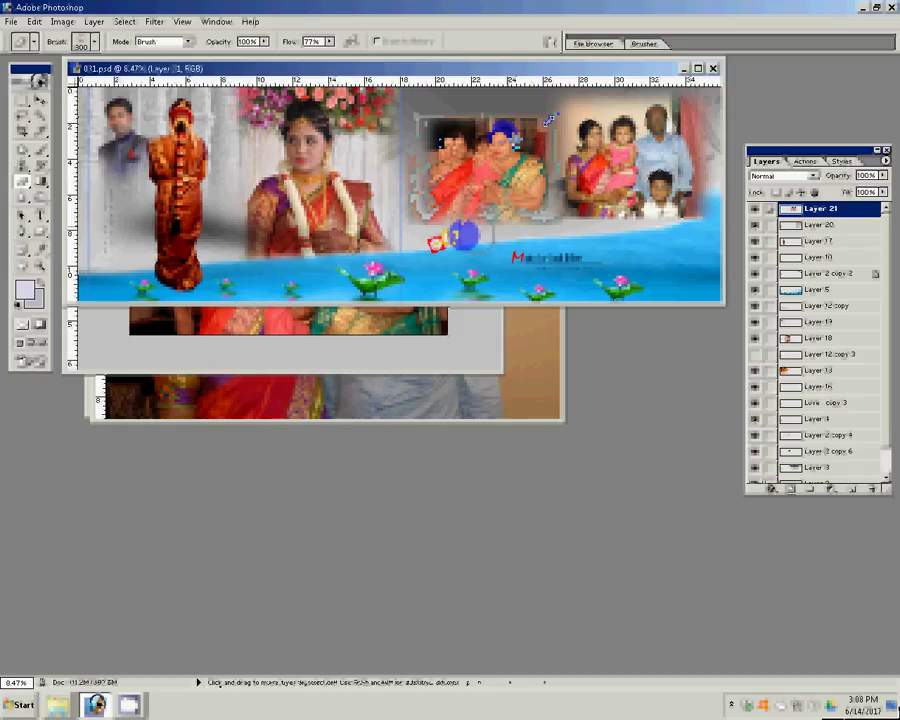
{"action": "key", "text": "ctrl+z"}
{"action": "left_click", "coordinate": [484, 231]}
{"action": "left_click", "coordinate": [486, 227]}
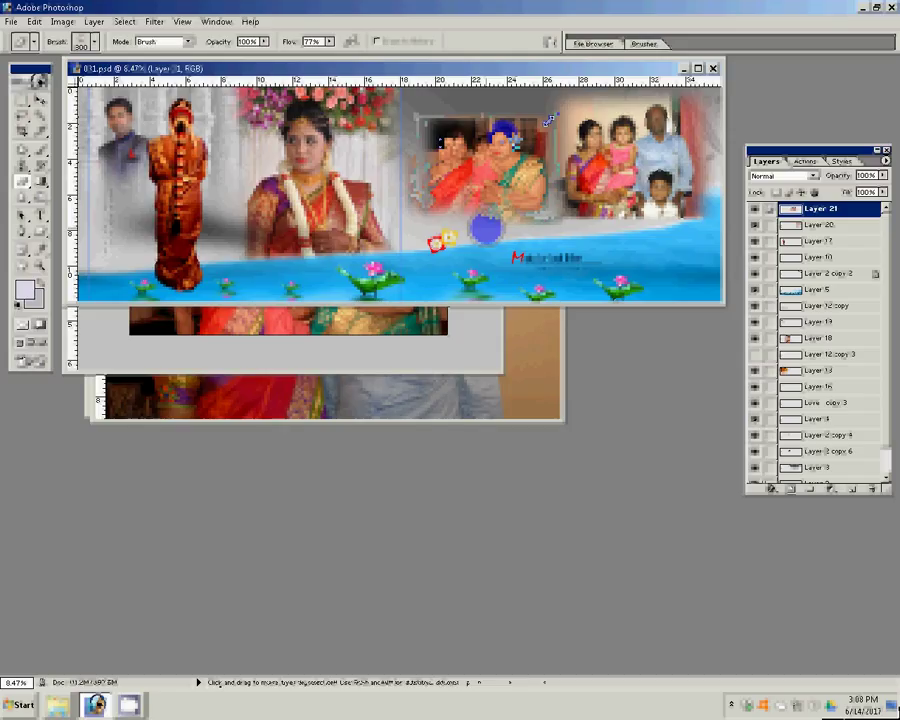
{"action": "key", "text": "ctrl+z"}
{"action": "key", "text": "e"}
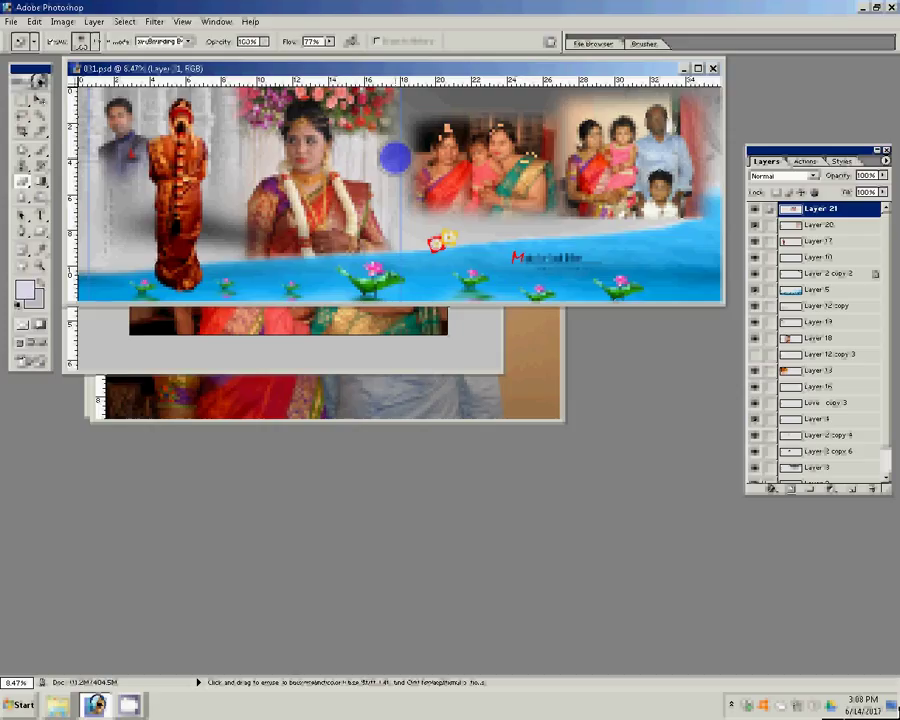
{"action": "key", "text": "v"}
{"action": "mouse_move", "coordinate": [485, 140]}
{"action": "left_mouse_down"}
{"action": "mouse_move", "coordinate": [478, 130]}
{"action": "mouse_move", "coordinate": [490, 68]}
{"action": "left_mouse_up"}
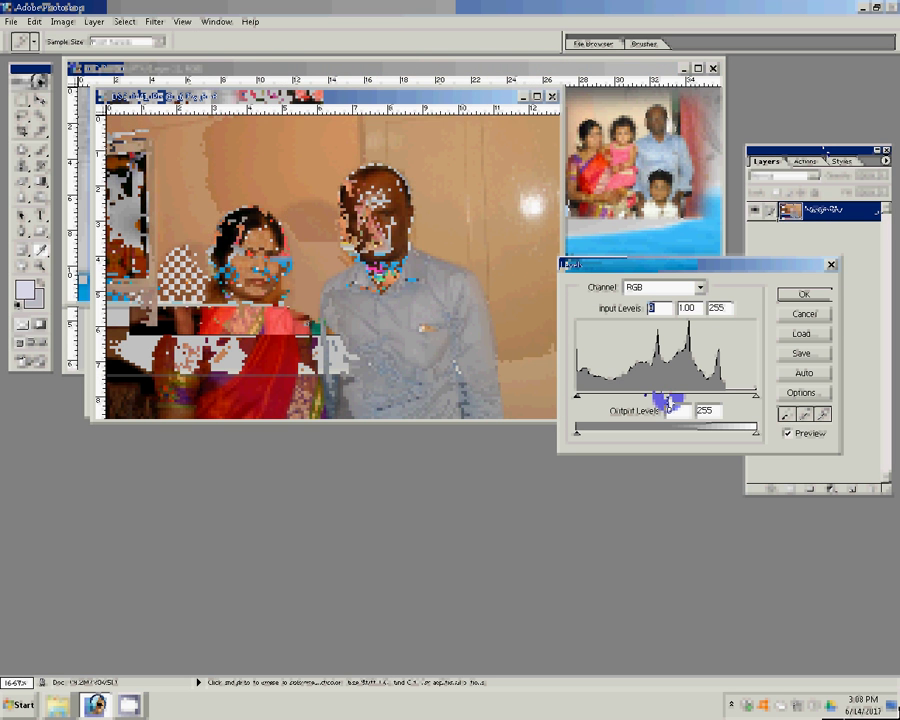
Step: Brighten the DSC_0441 couple photo with Levels: gamma 1.38 and white input 204
{"action": "left_click_drag", "start_coordinate": [668, 400], "coordinate": [647, 399]}
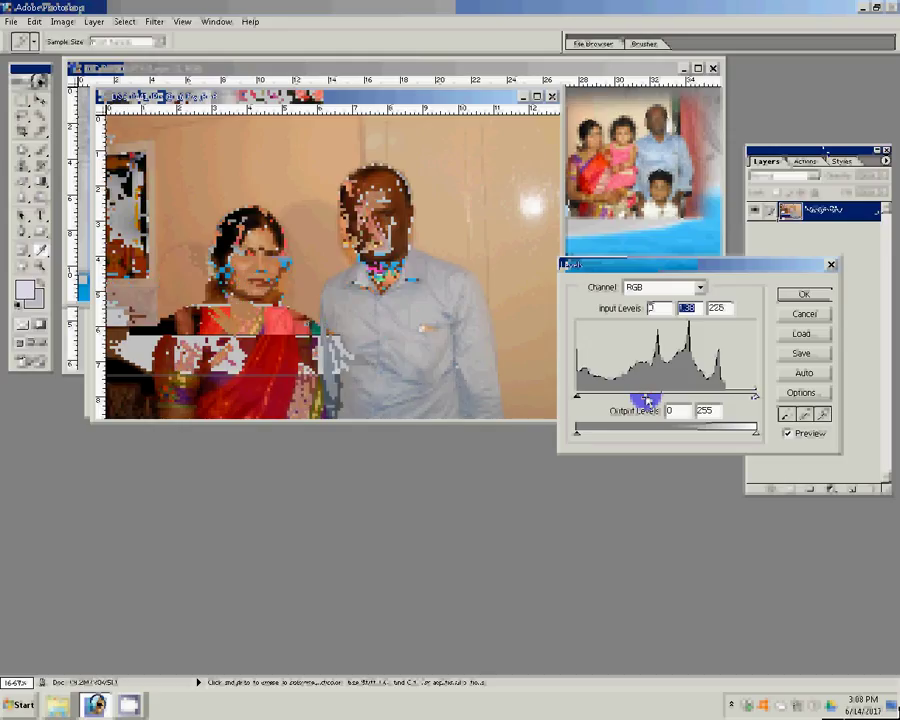
{"action": "left_click_drag", "start_coordinate": [721, 394], "coordinate": [722, 397]}
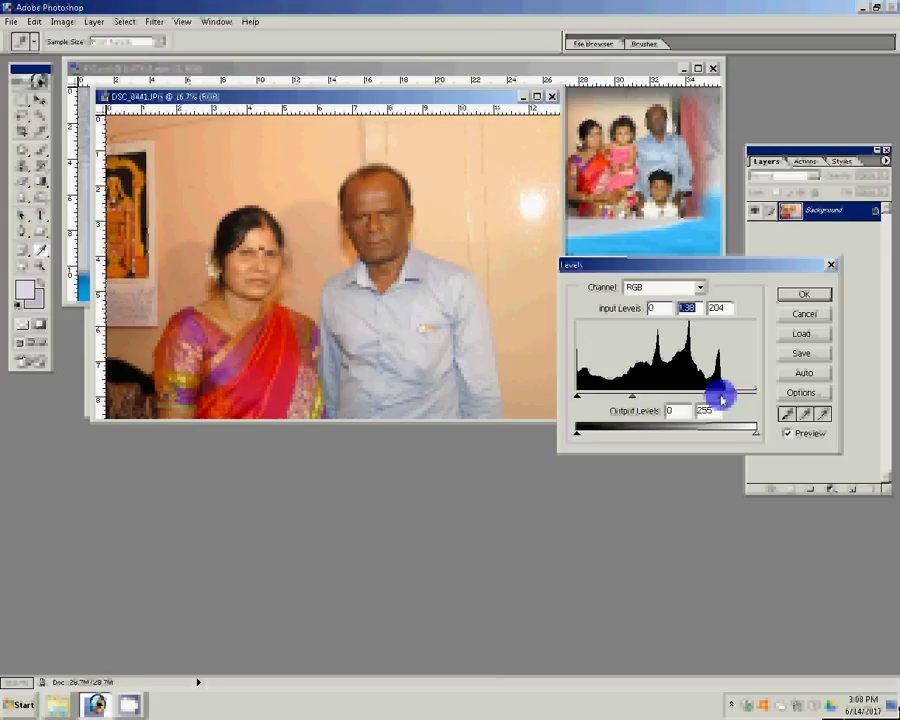
{"action": "left_click", "coordinate": [790, 295]}
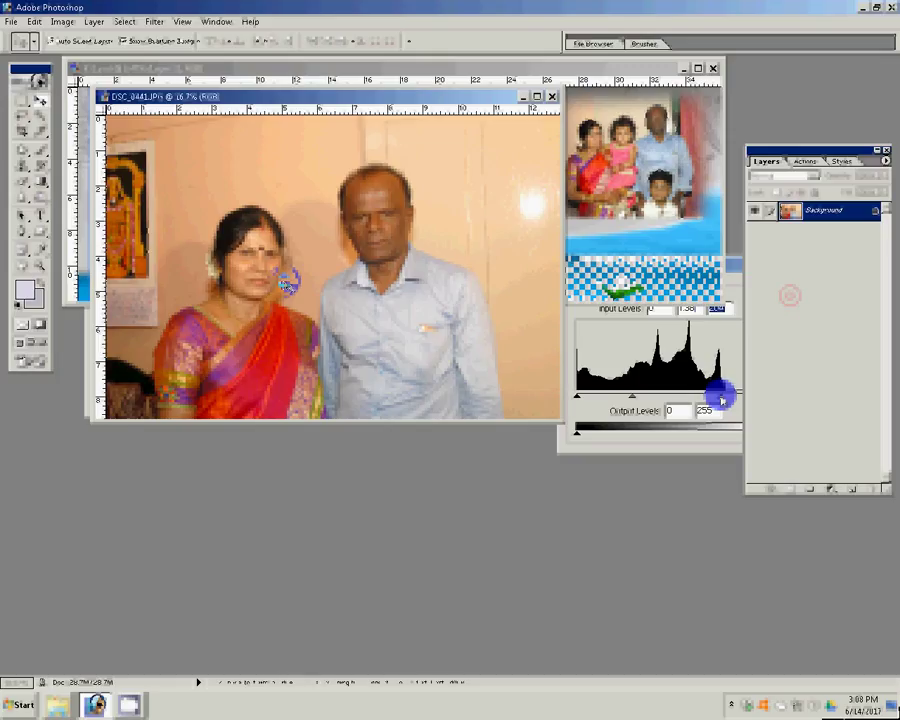
{"action": "key", "text": "m"}
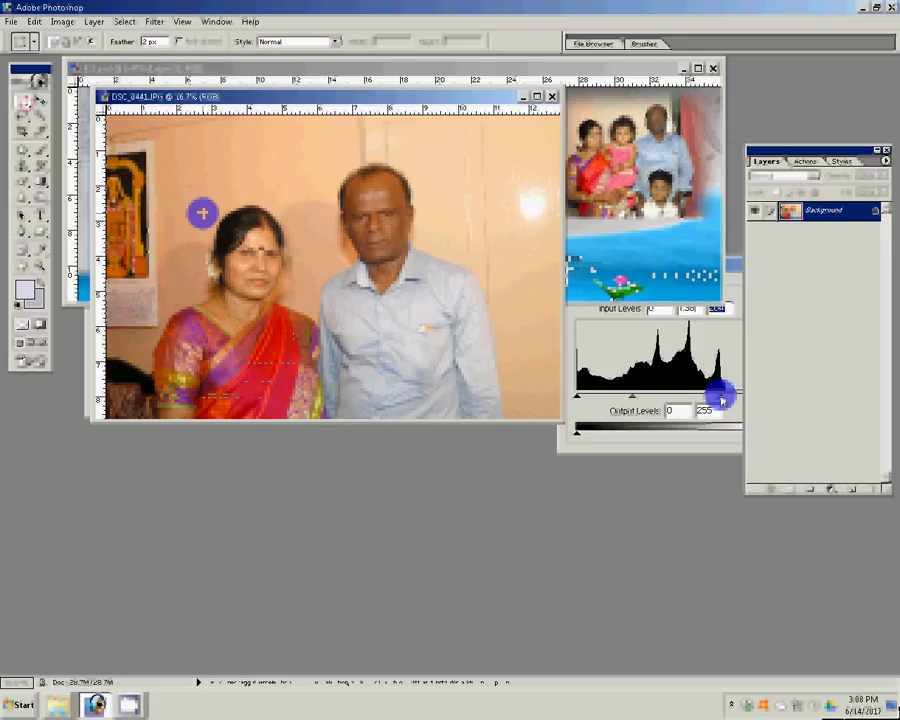
Step: Select the area around the couple, feather its edges, and copy it to a new layer
{"action": "left_click_drag", "start_coordinate": [162, 160], "coordinate": [510, 407]}
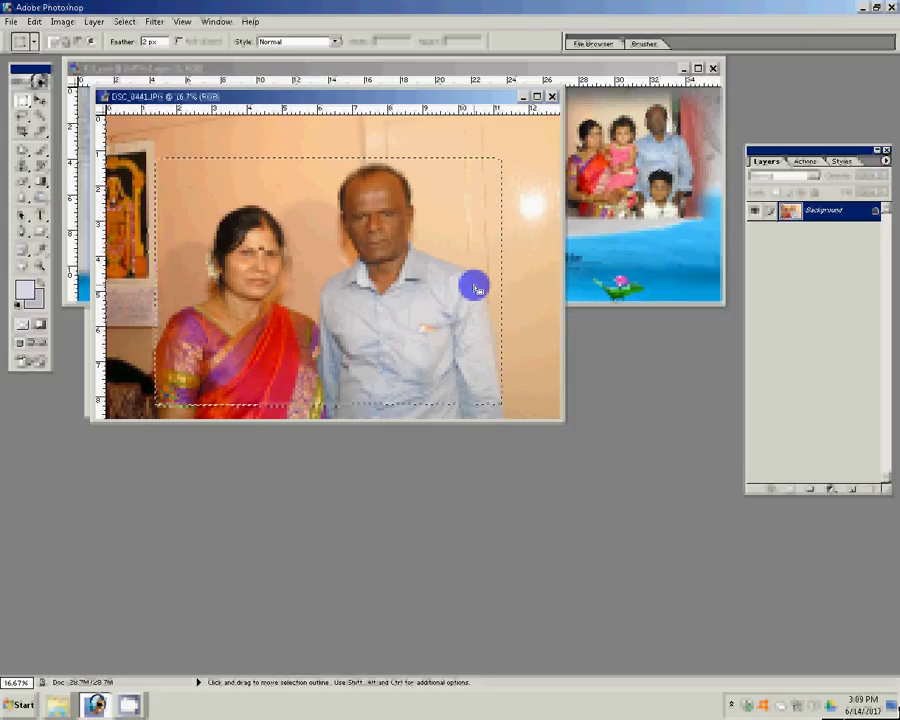
{"action": "right_click", "coordinate": [475, 288]}
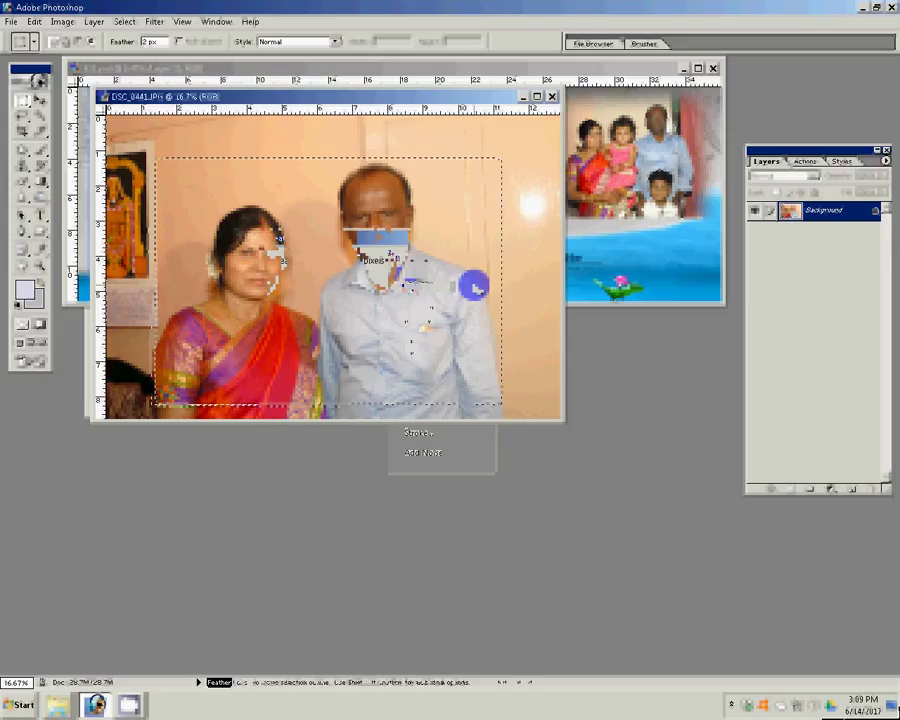
{"action": "left_click", "coordinate": [412, 268]}
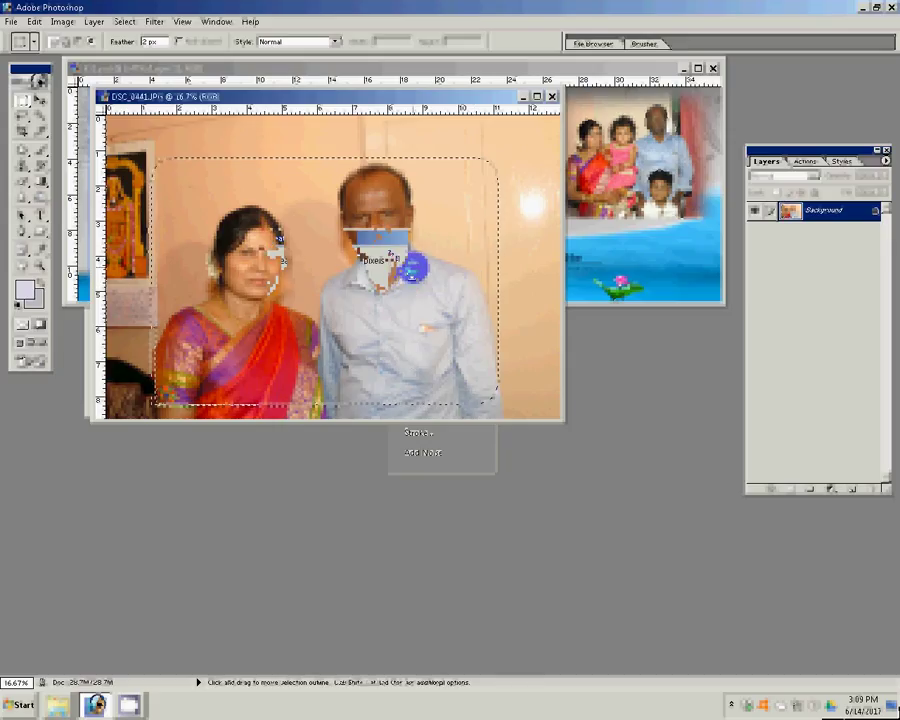
{"action": "key", "text": "ctrl+j"}
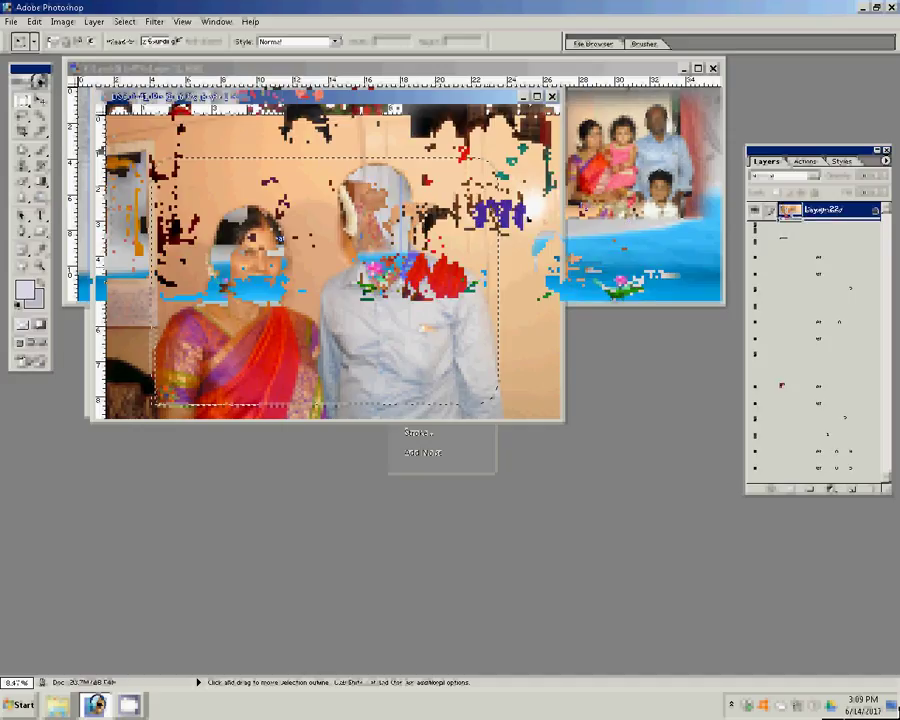
Step: Scale the couple photo to about 82% and place it below the women-and-child photo
{"action": "key", "text": "v"}
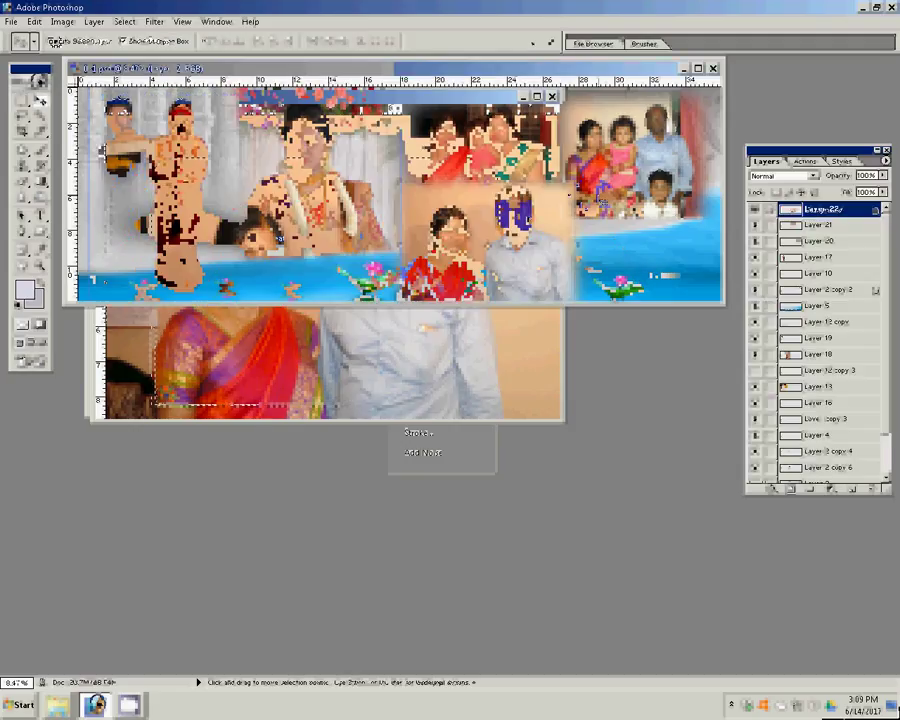
{"action": "key", "text": "ctrl+t"}
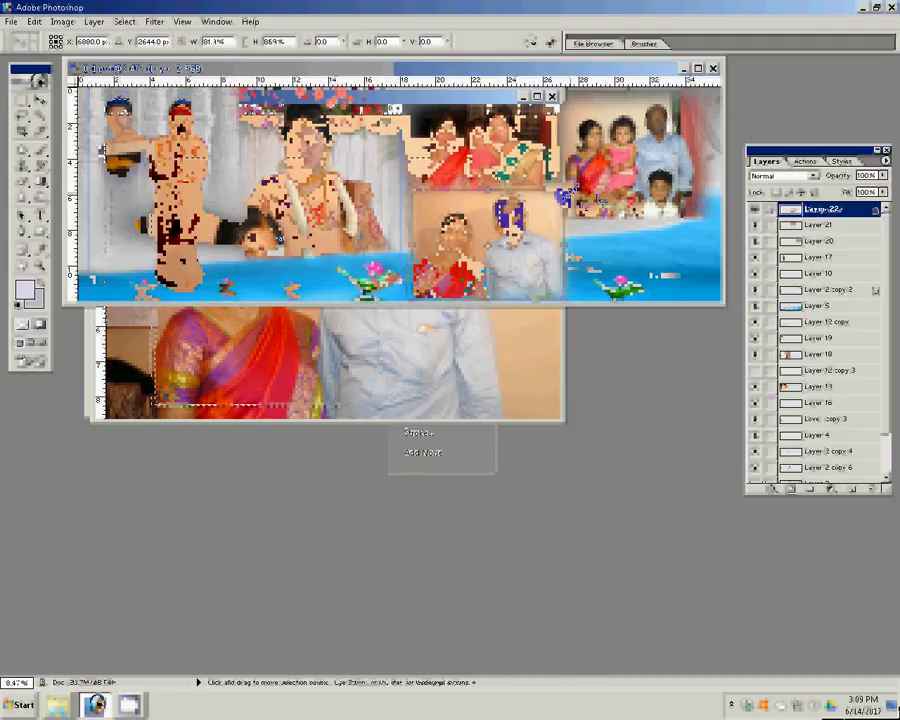
{"action": "left_click_drag", "start_coordinate": [575, 176], "coordinate": [563, 195]}
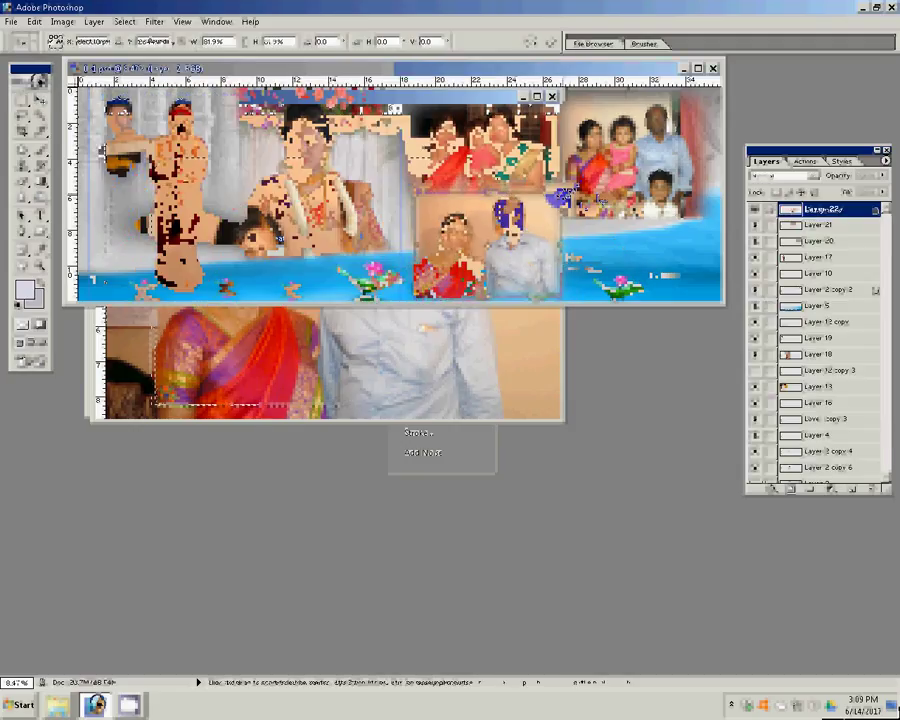
{"action": "double_click", "coordinate": [496, 241]}
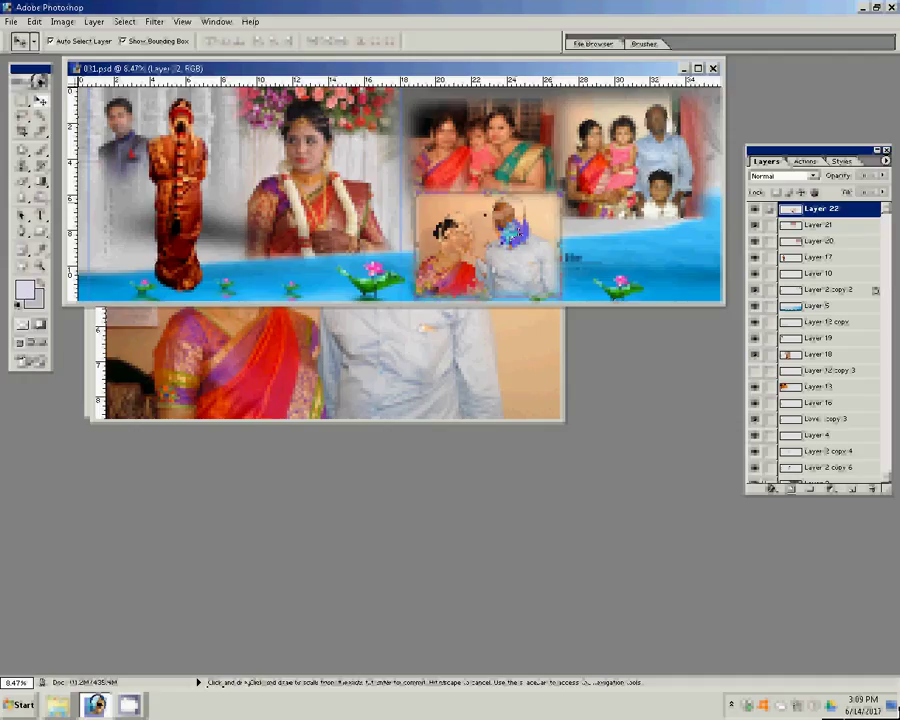
{"action": "left_click_drag", "start_coordinate": [512, 232], "coordinate": [506, 235]}
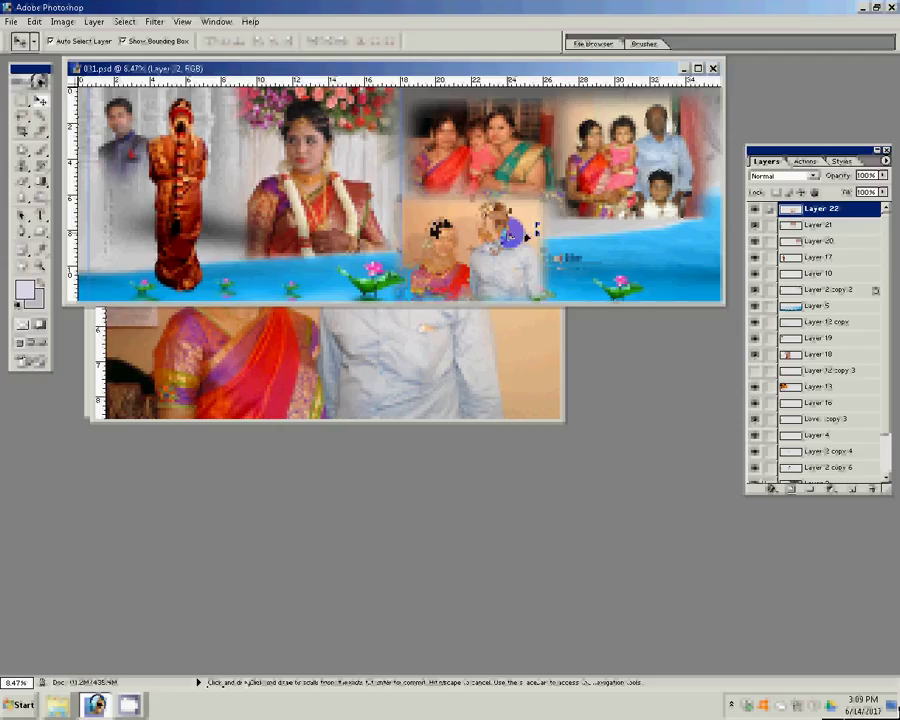
{"action": "left_click_drag", "start_coordinate": [530, 234], "coordinate": [536, 231]}
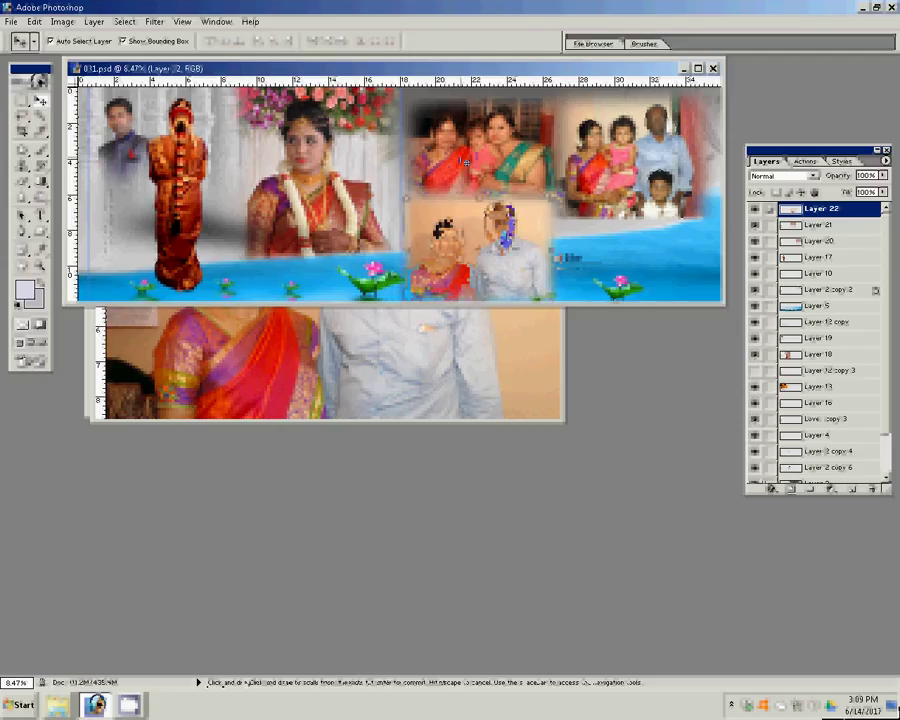
{"action": "key", "text": "Return"}
{"action": "left_click", "coordinate": [277, 350]}
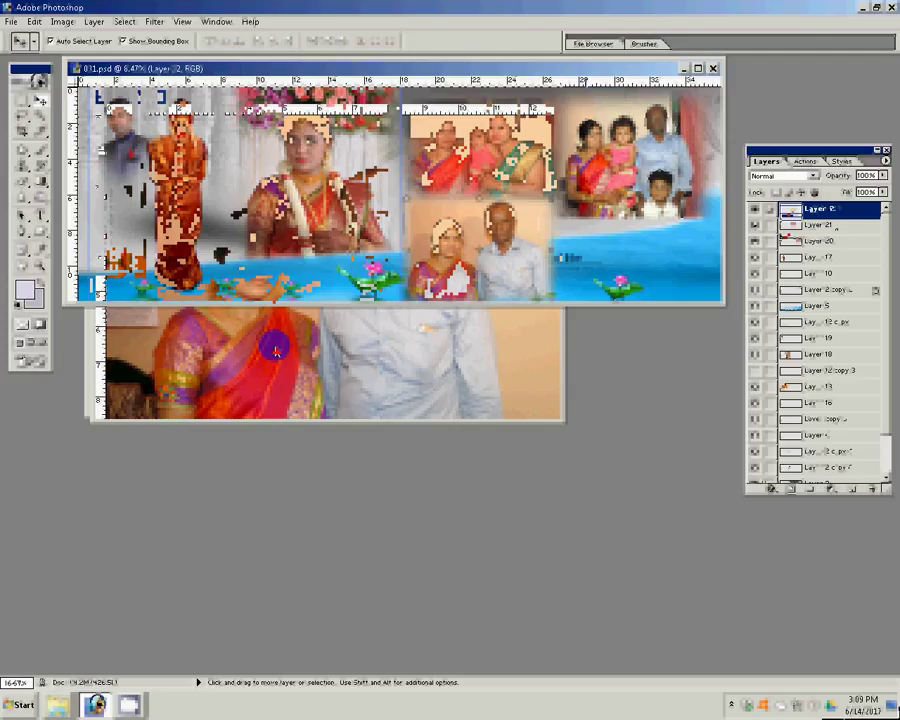
Step: Close DSC_0441 unsaved and move a 2 px-feathered woman-and-child selection from DSC_0435 into the album
{"action": "left_click", "coordinate": [553, 97]}
{"action": "left_click", "coordinate": [449, 265]}
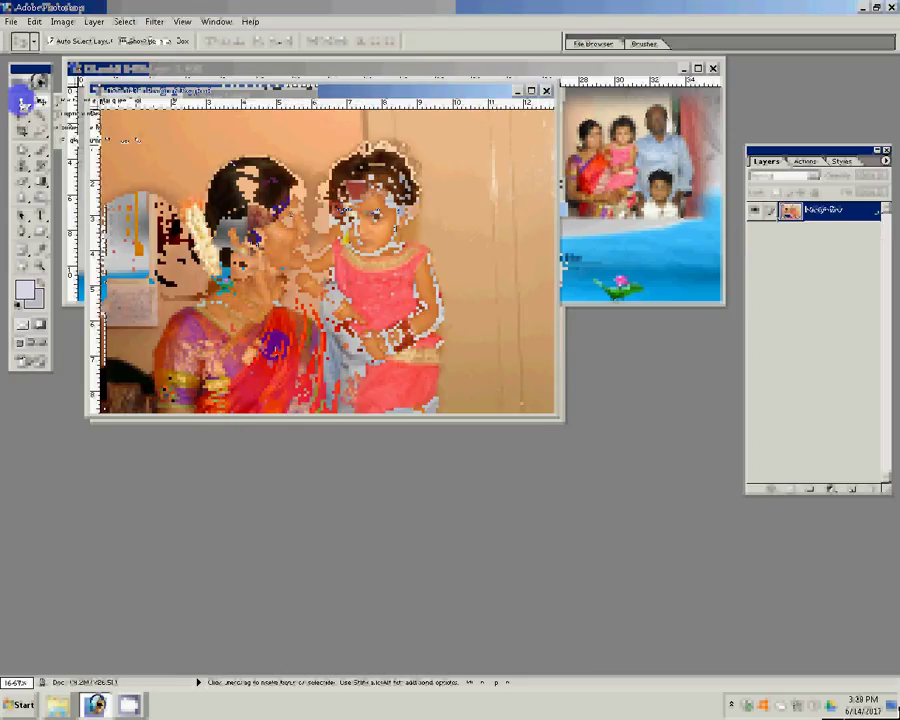
{"action": "left_click", "coordinate": [30, 113]}
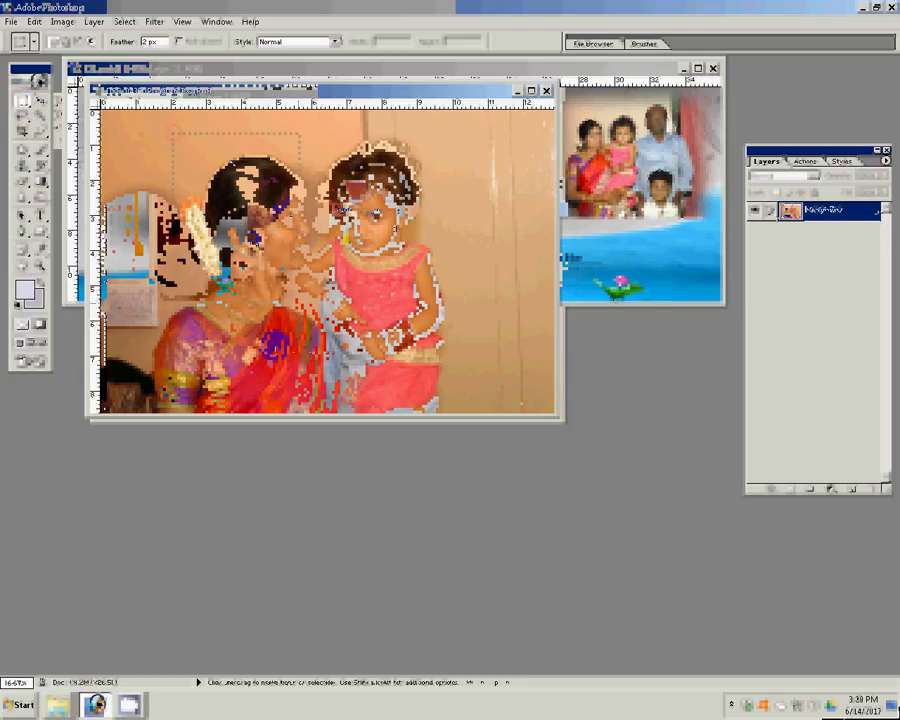
{"action": "left_click_drag", "start_coordinate": [300, 270], "coordinate": [445, 385]}
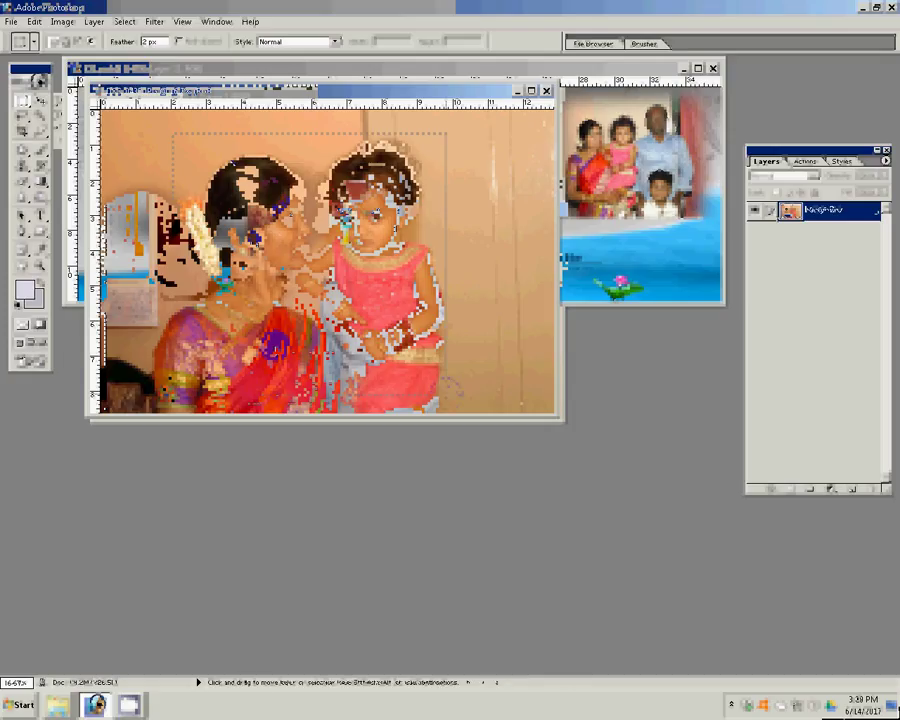
{"action": "left_click", "coordinate": [346, 216]}
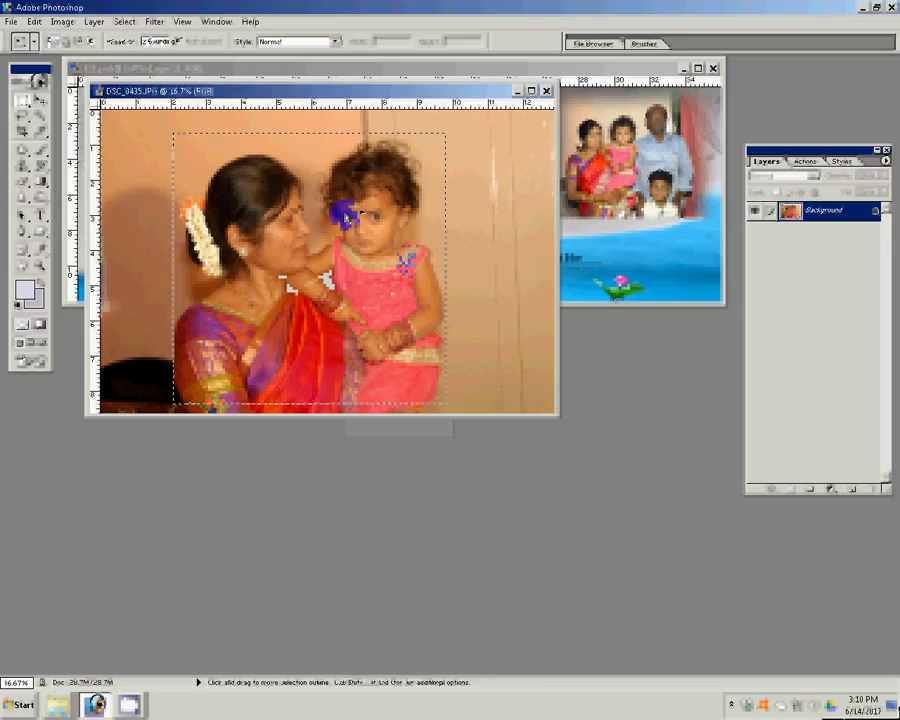
{"action": "key", "text": "v"}
{"action": "left_click_drag", "start_coordinate": [345, 215], "coordinate": [620, 232]}
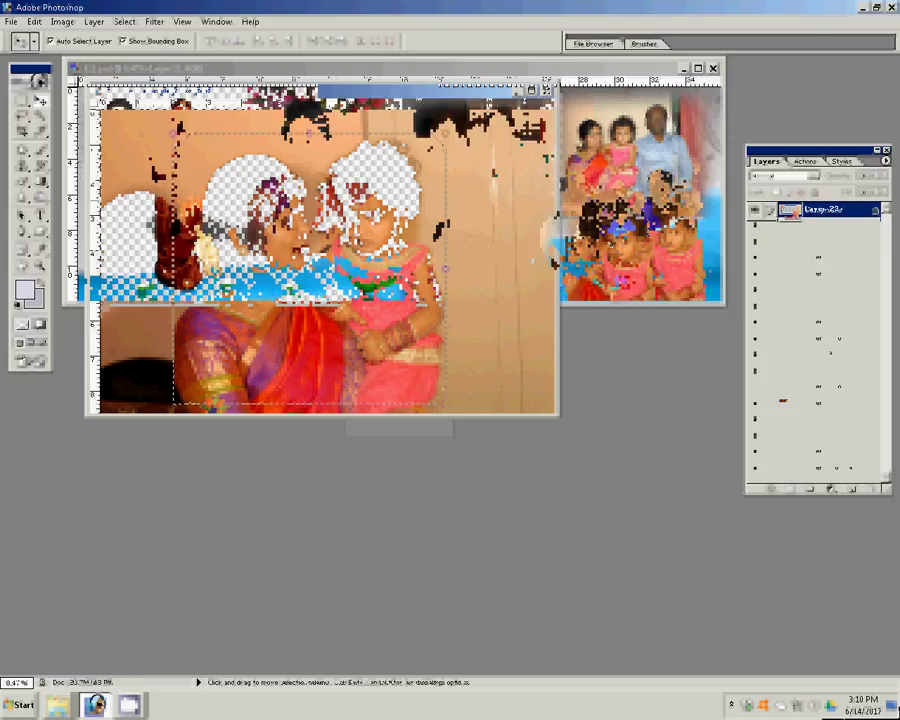
Step: Scale the woman-and-child layer to 70.5% at lower right; move Layer 5 below Layer 2 copy 2
{"action": "key", "text": "ctrl+t"}
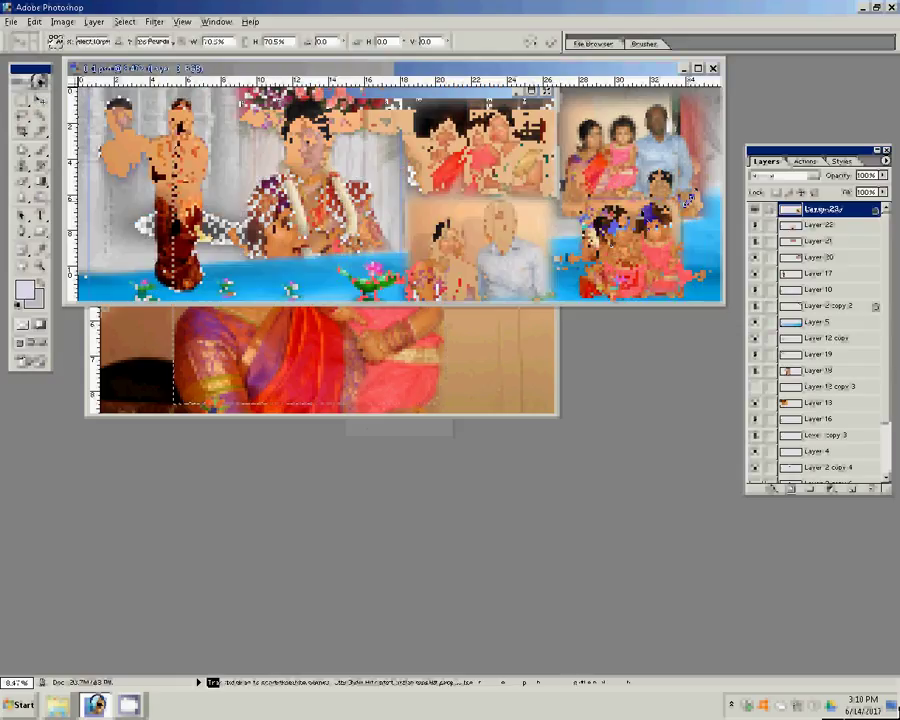
{"action": "key", "text": "Return"}
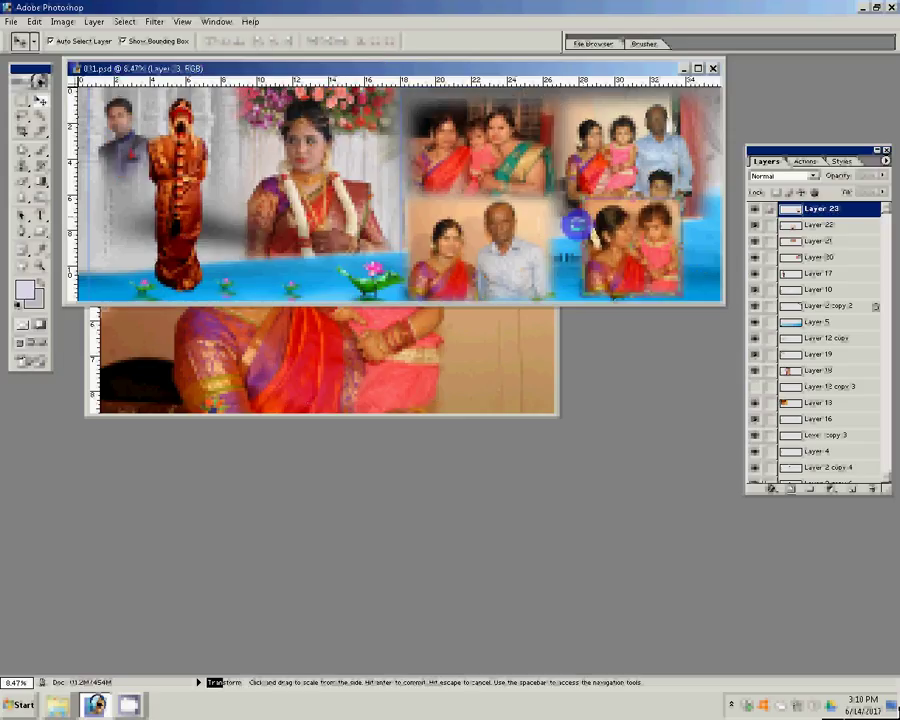
{"action": "left_click", "coordinate": [568, 262]}
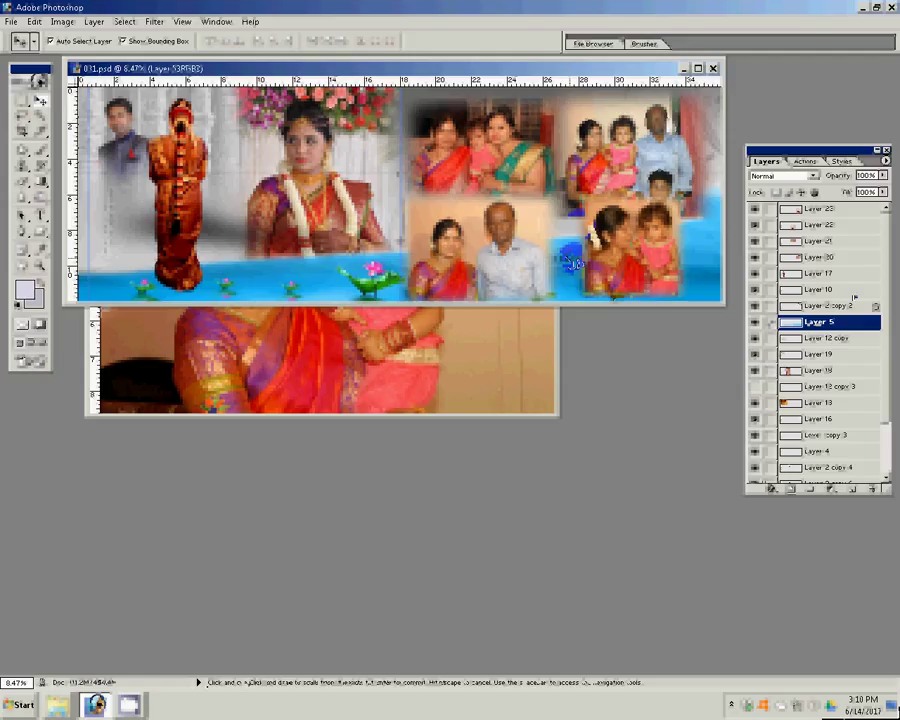
{"action": "left_click_drag", "start_coordinate": [830, 322], "coordinate": [830, 264]}
{"action": "left_click_drag", "start_coordinate": [572, 262], "coordinate": [863, 342]}
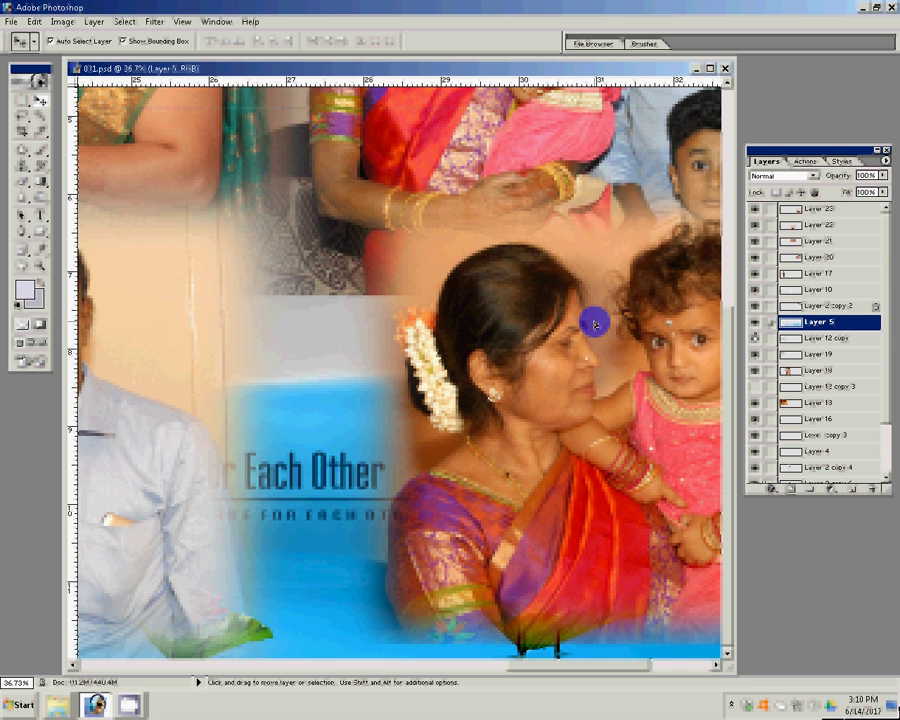
Step: Patch the 'Each Other' text on Layer 5's backdrop with clean blue, then fit the page on screen
{"action": "left_click", "coordinate": [754, 324]}
{"action": "left_click", "coordinate": [754, 324]}
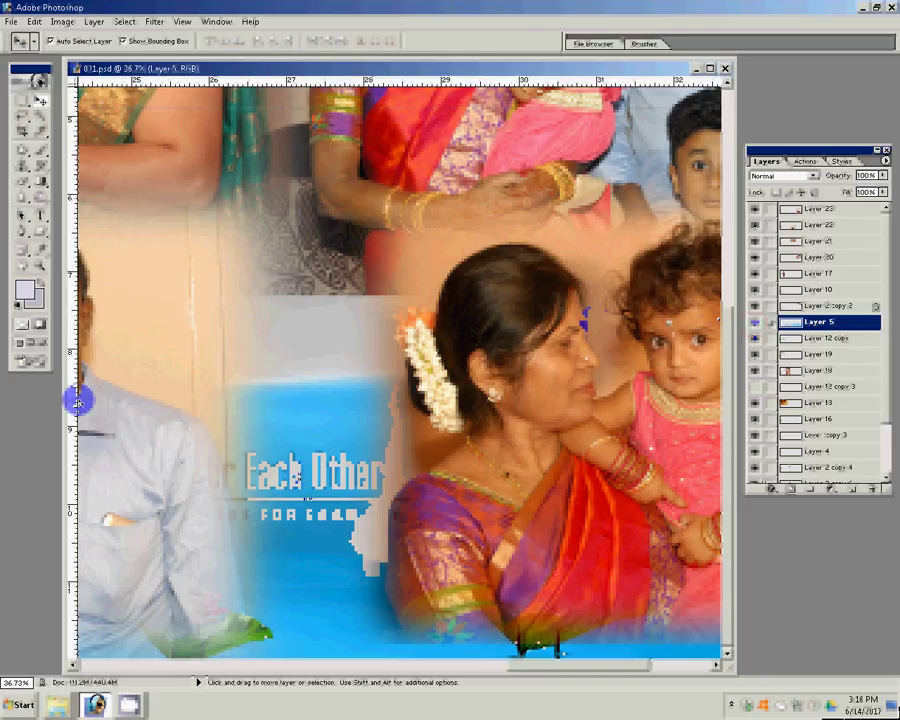
{"action": "key", "text": "j"}
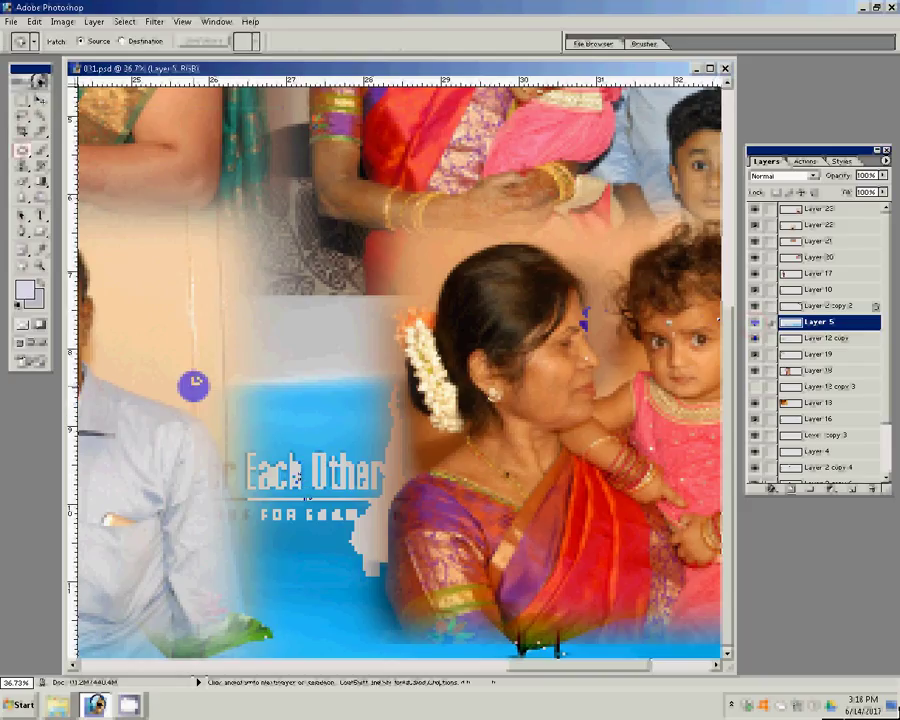
{"action": "left_click_drag", "start_coordinate": [193, 385], "coordinate": [325, 535]}
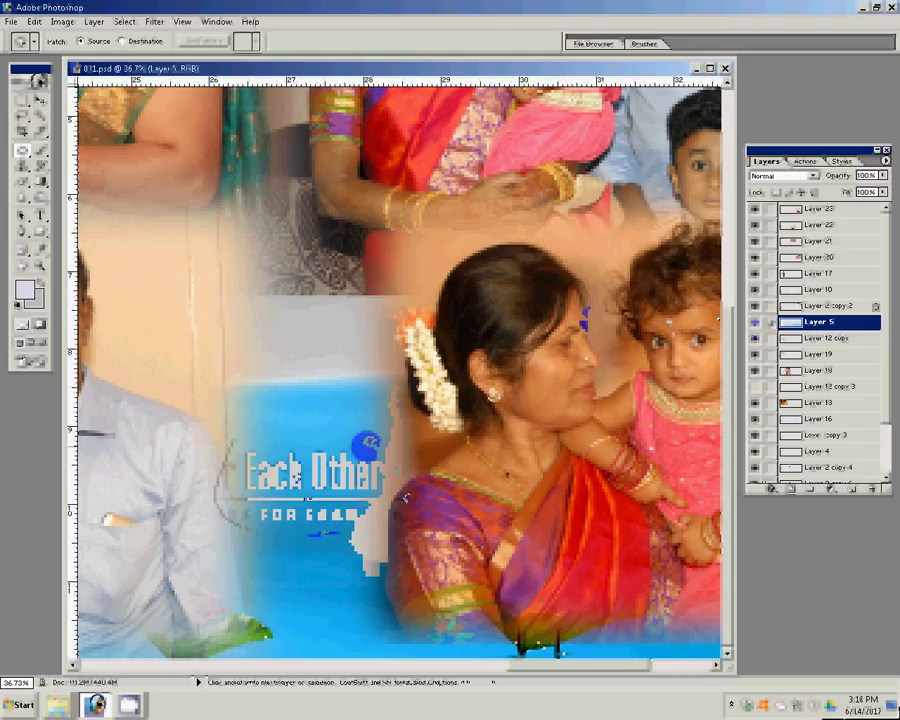
{"action": "left_click_drag", "start_coordinate": [368, 441], "coordinate": [360, 402]}
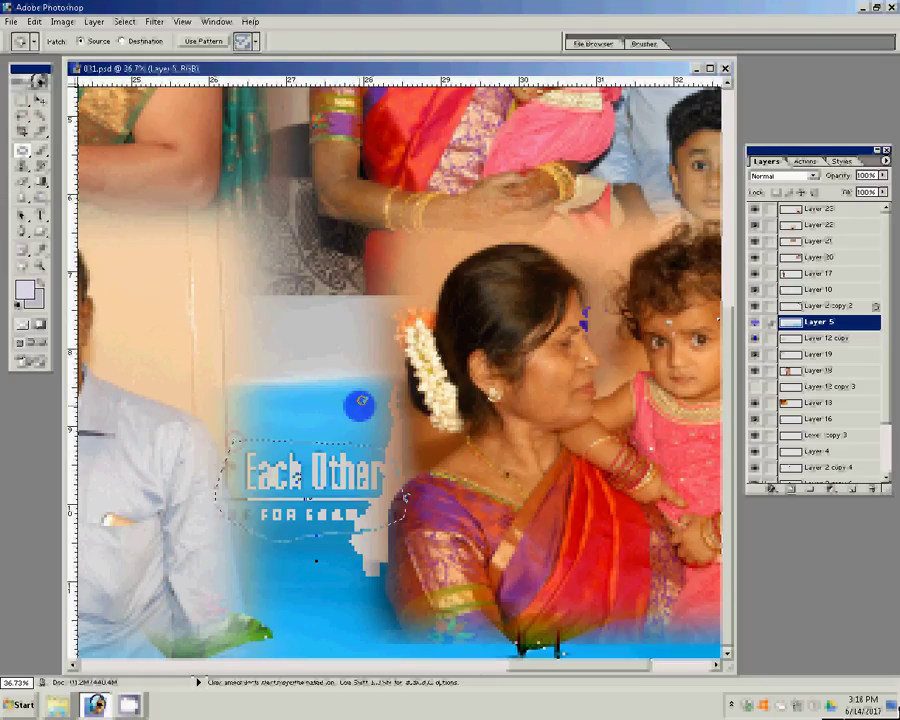
{"action": "left_click_drag", "start_coordinate": [300, 490], "coordinate": [300, 540]}
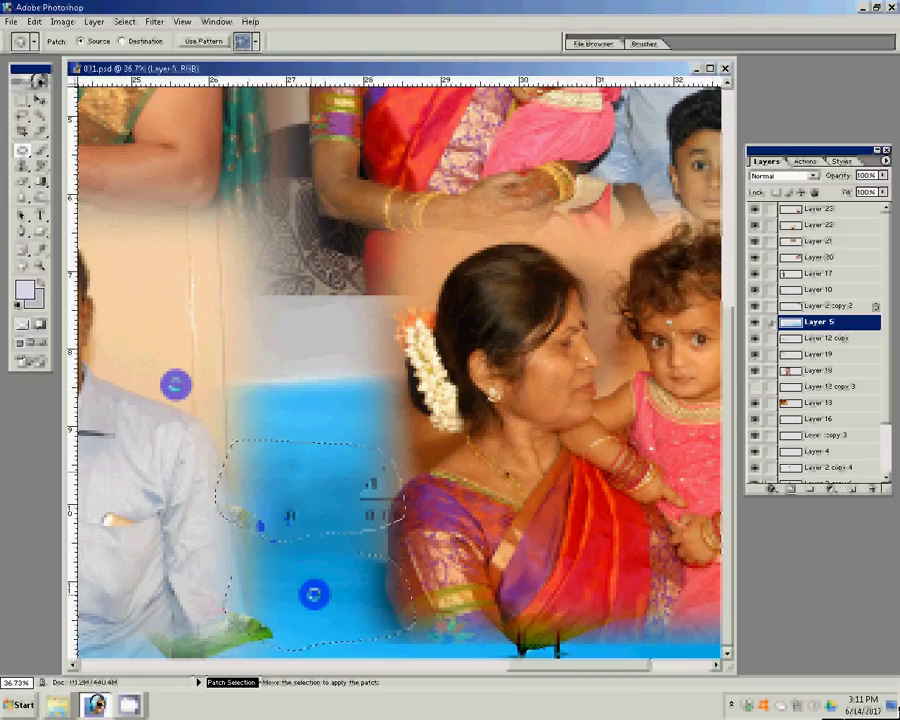
{"action": "left_click_drag", "start_coordinate": [313, 595], "coordinate": [313, 595]}
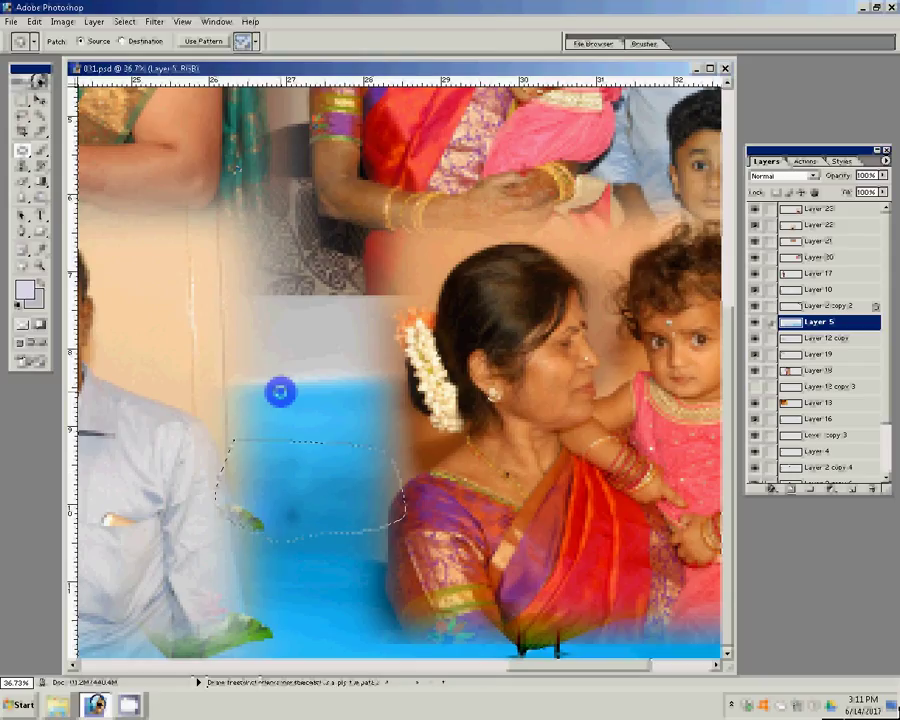
{"action": "key", "text": "z"}
{"action": "left_click", "coordinate": [342, 42]}
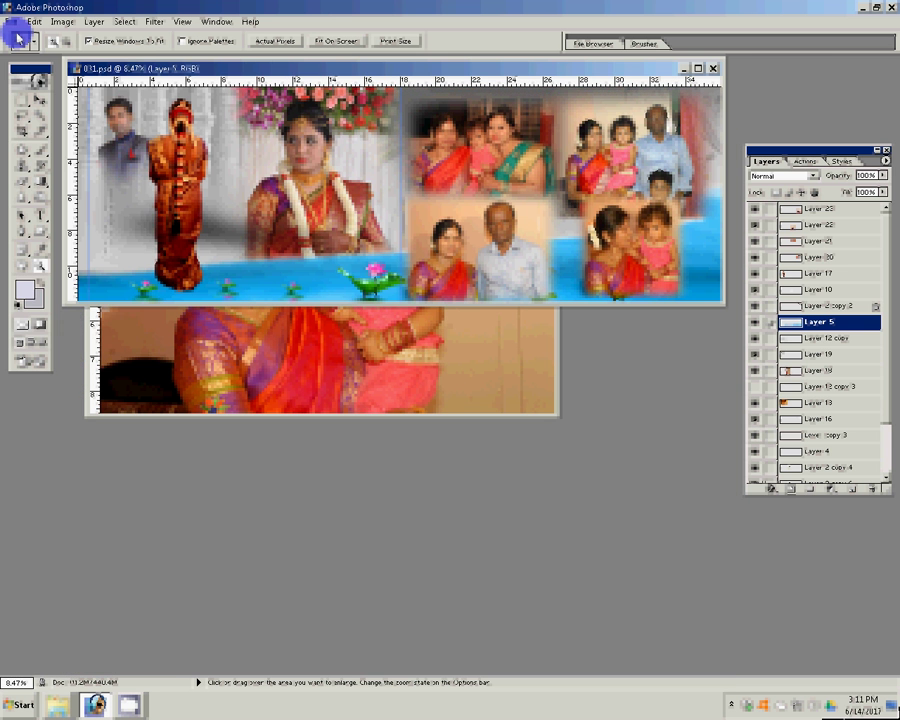
Step: Save the album page as Photoshop PSD file '35' in the N K folder
{"action": "left_click", "coordinate": [11, 21]}
{"action": "left_click", "coordinate": [22, 138]}
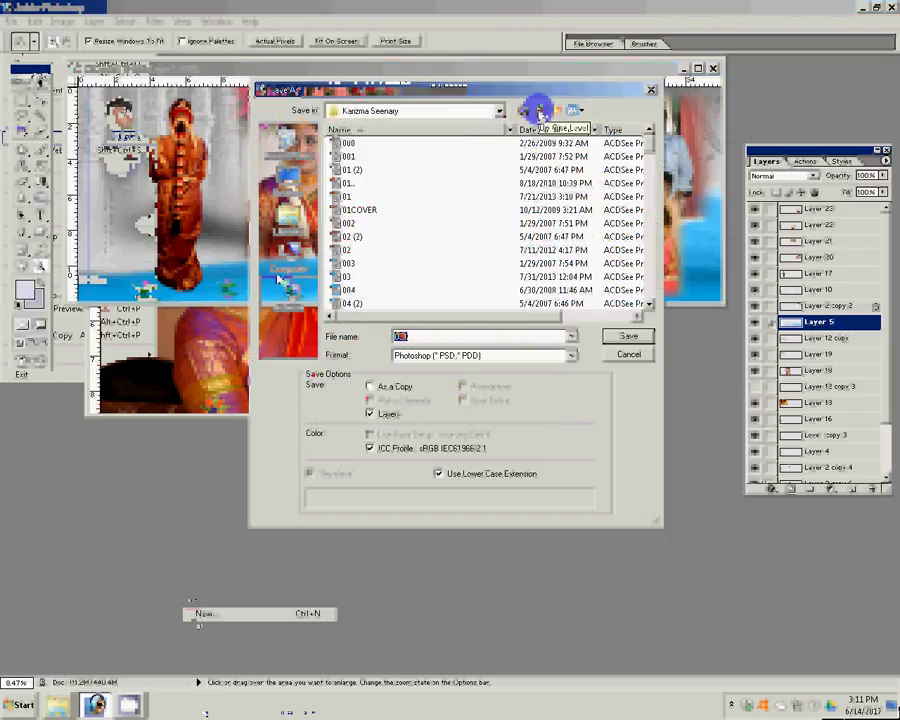
{"action": "left_click", "coordinate": [538, 111]}
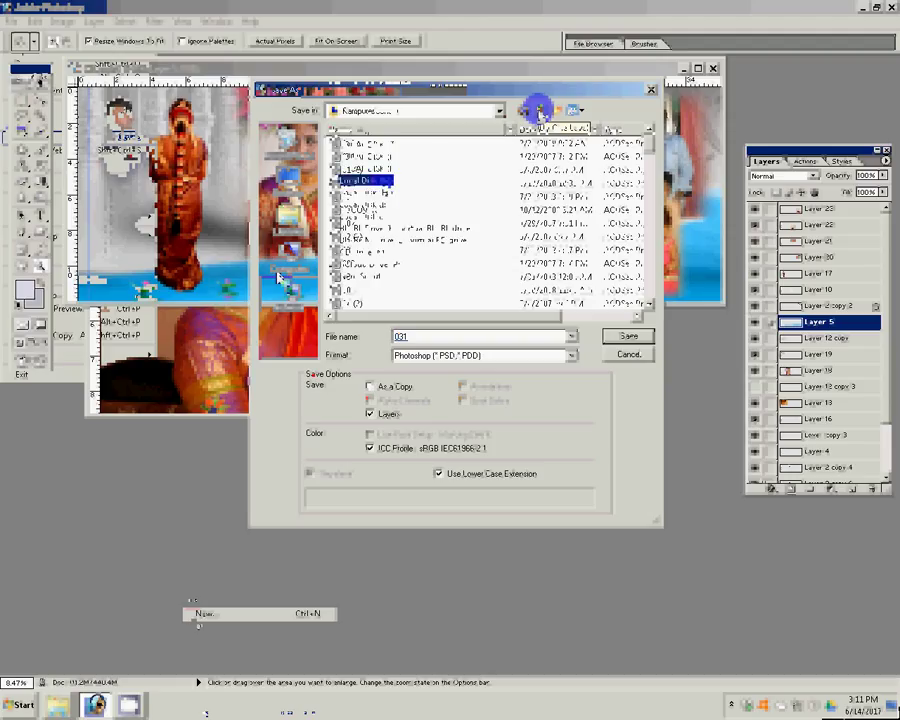
{"action": "left_click", "coordinate": [538, 111]}
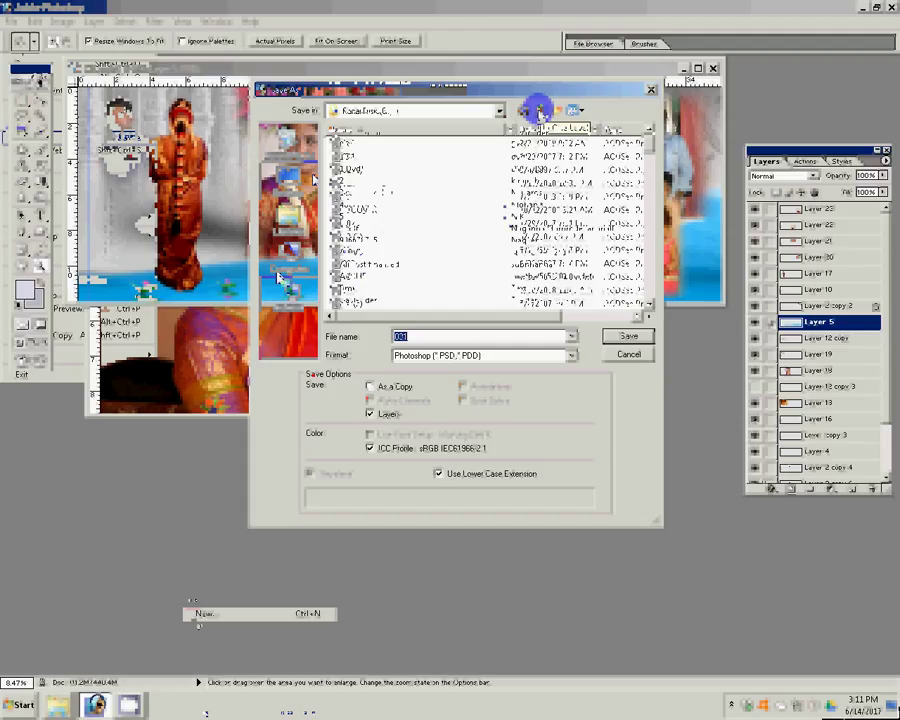
{"action": "left_click", "coordinate": [538, 111]}
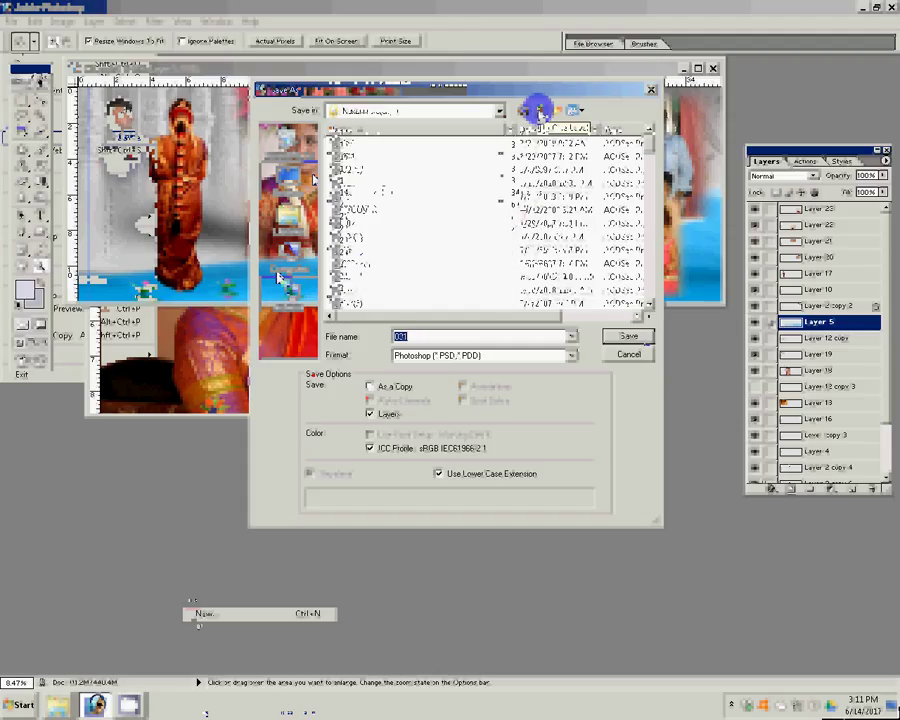
{"action": "left_click", "coordinate": [538, 111]}
{"action": "type", "text": "3"}
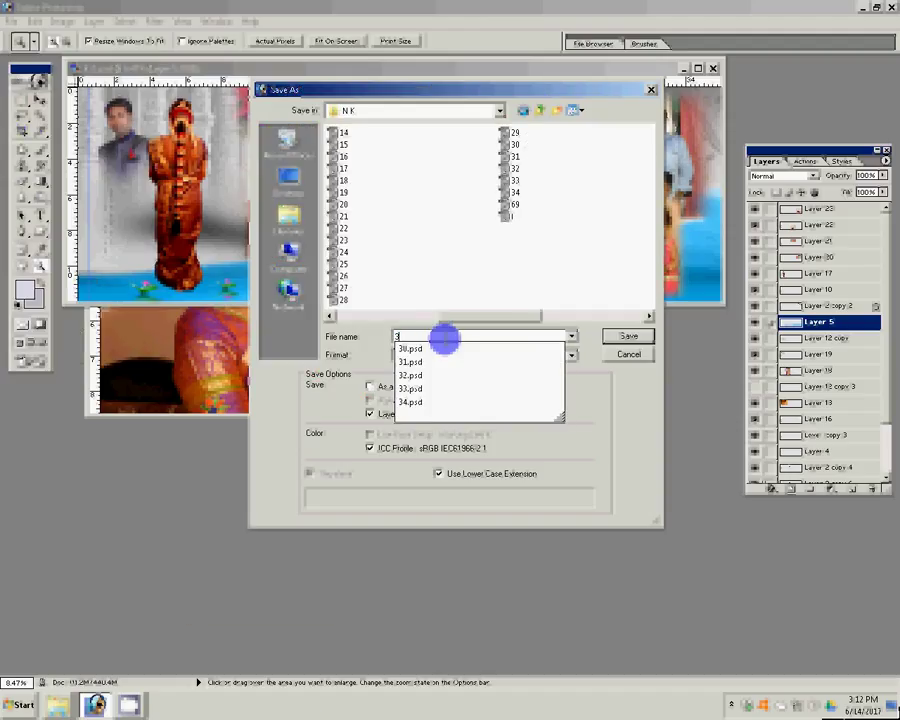
{"action": "type", "text": "5"}
{"action": "key", "text": "Return"}
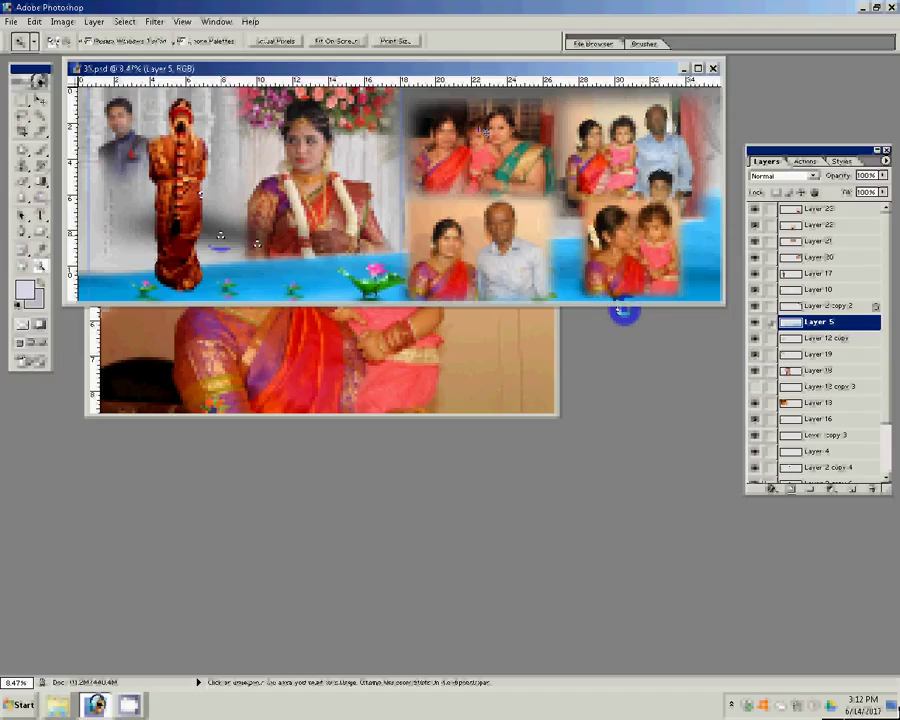
{"action": "key", "text": "v"}
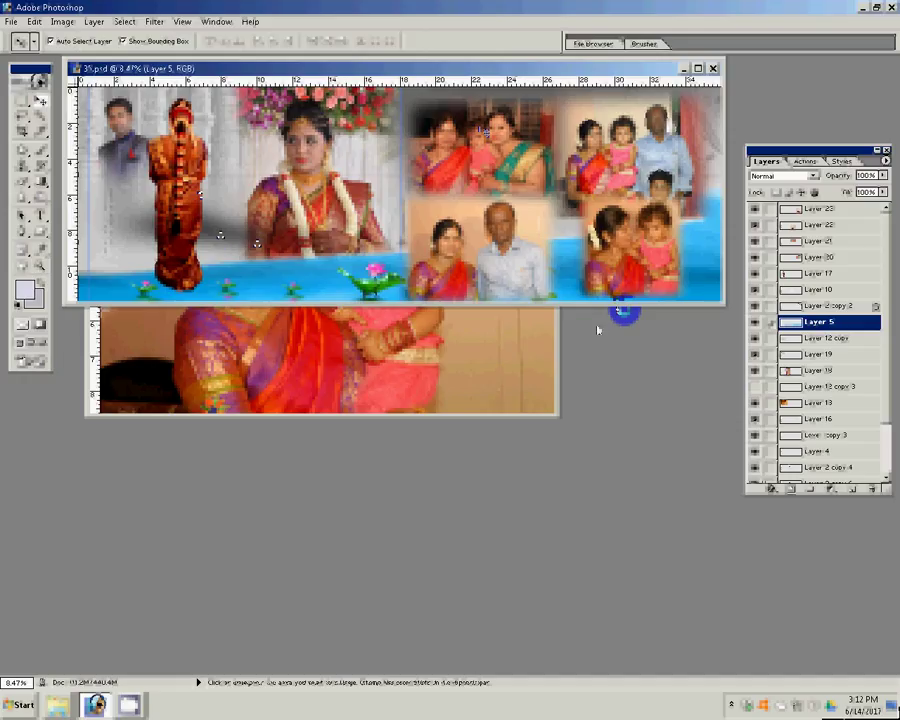